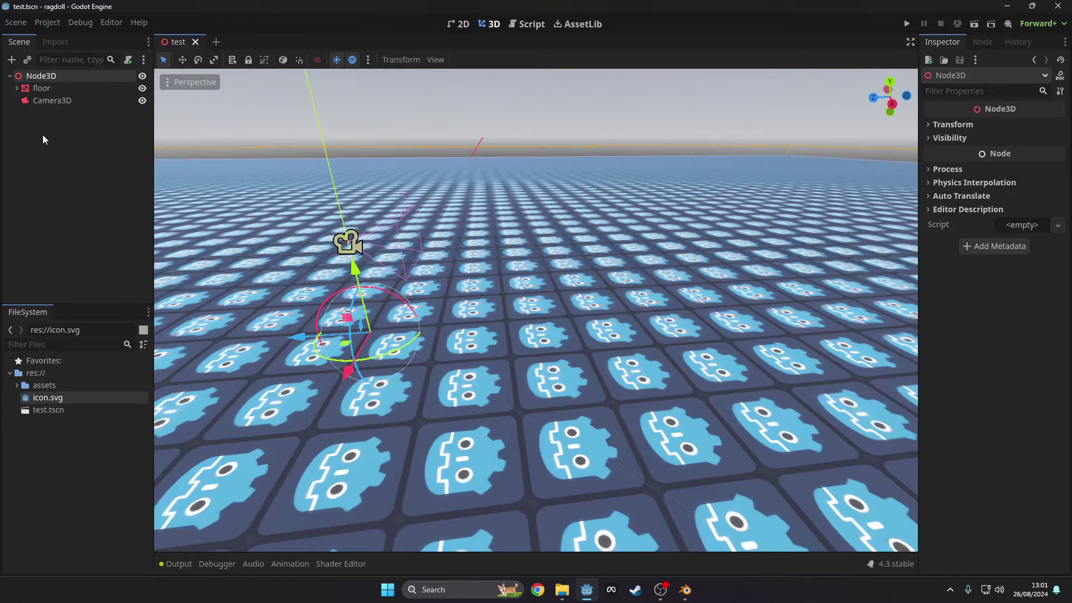
Step: Instantiate assets/zombie.glb as a child of Node3D and move it across the floor away from the camera
left_click(27, 60)
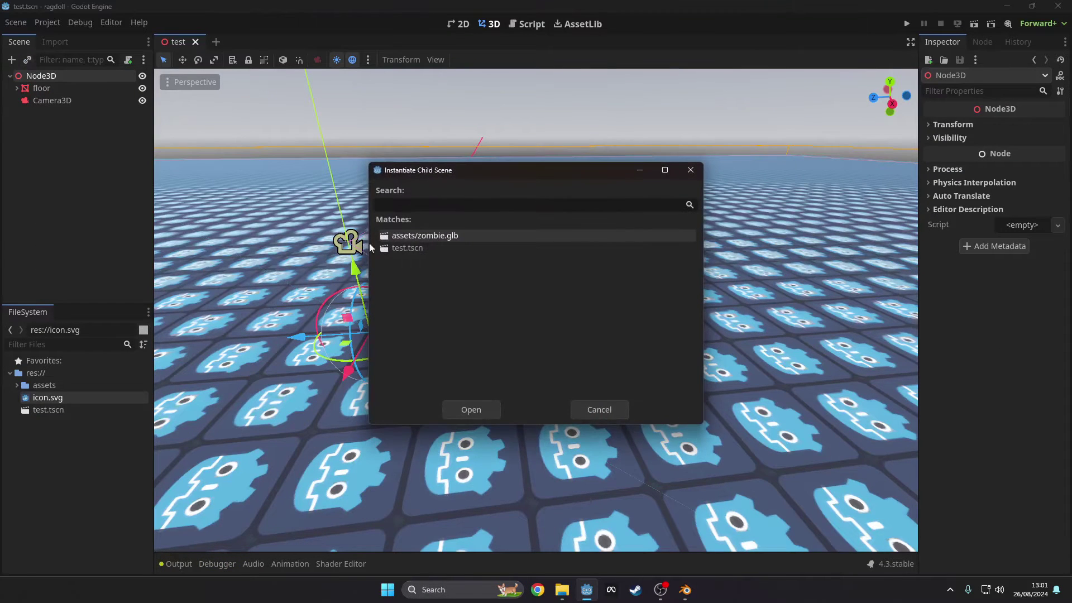
double_click(418, 238)
left_click_drag(344, 343, 523, 358)
scroll(556, 356, "up", 4)
middle_click_drag(523, 358, 616, 366)
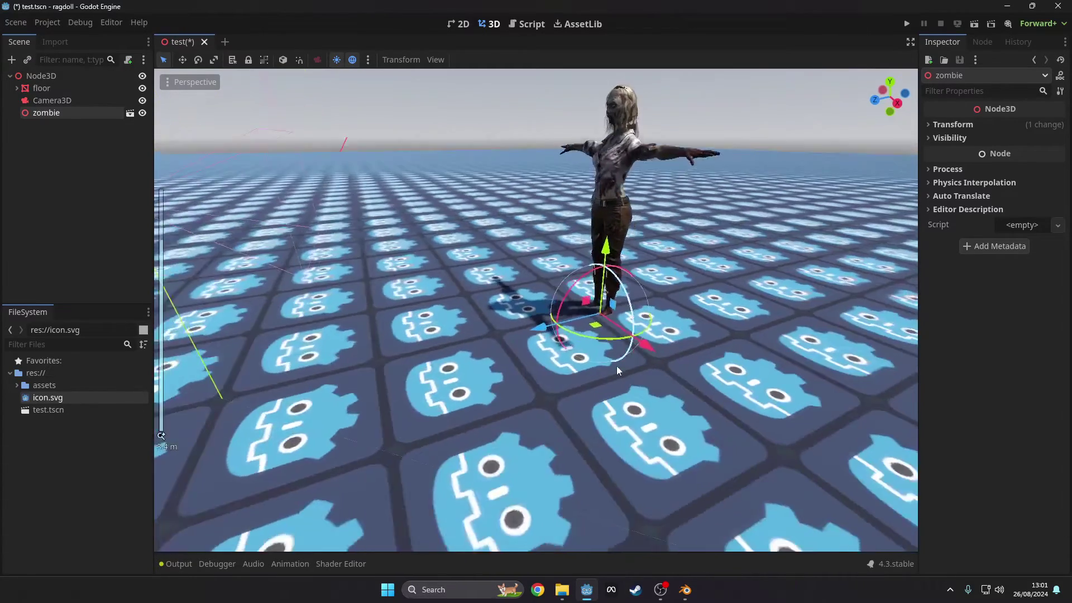
scroll(614, 365, "down", 4)
left_click_drag(519, 327, 542, 322)
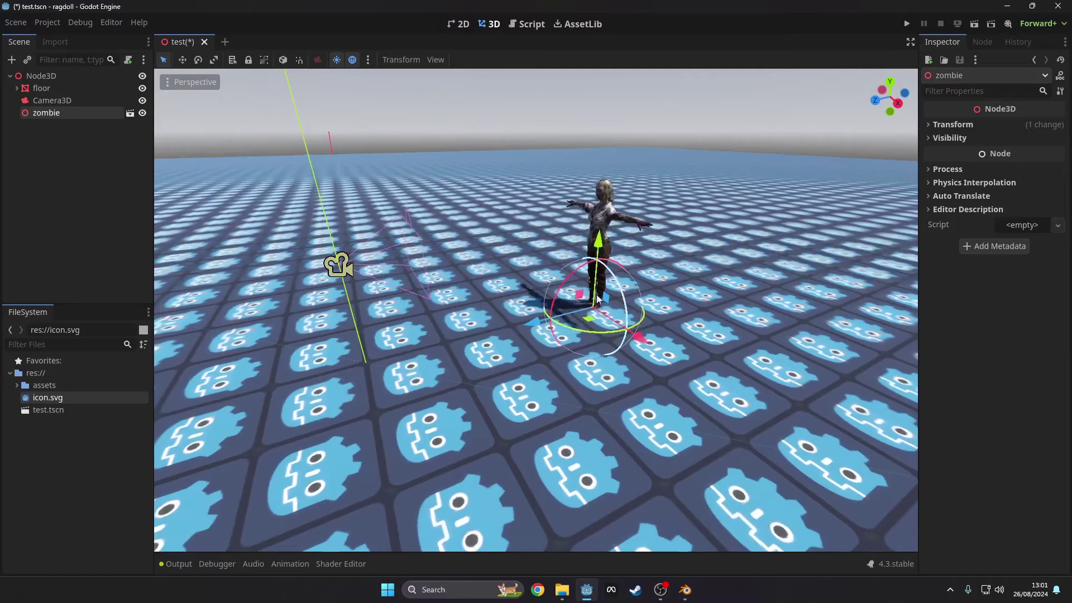
scroll(629, 325, "up", 2)
middle_click_drag(542, 322, 626, 286)
scroll(628, 325, "up", 12)
scroll(626, 307, "down", 6)
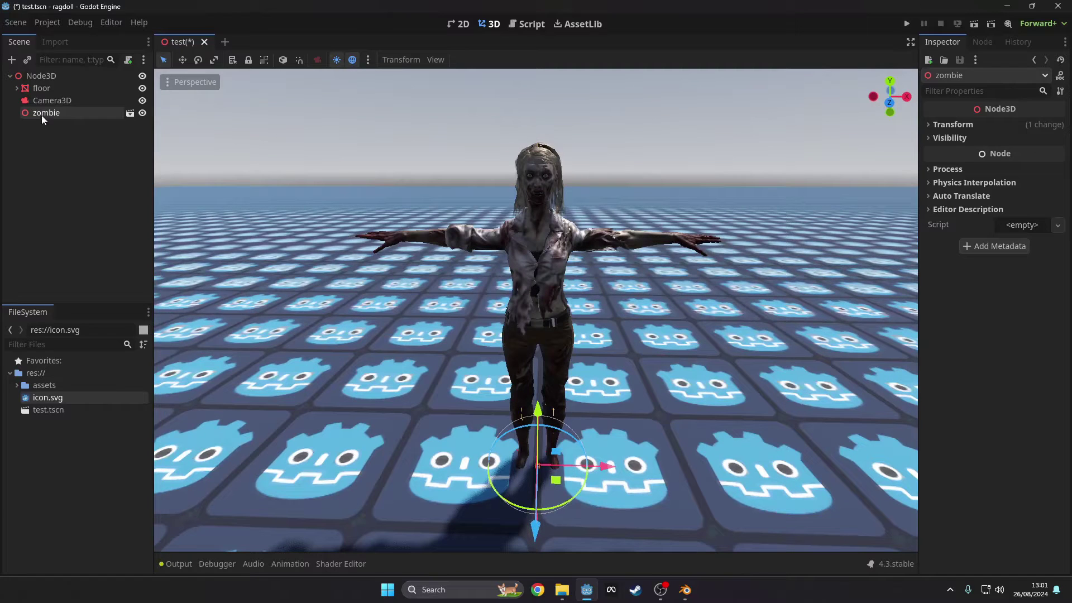
Step: Enable editable children on the zombie node and create a physical skeleton from its Skeleton3D
right_click(41, 113)
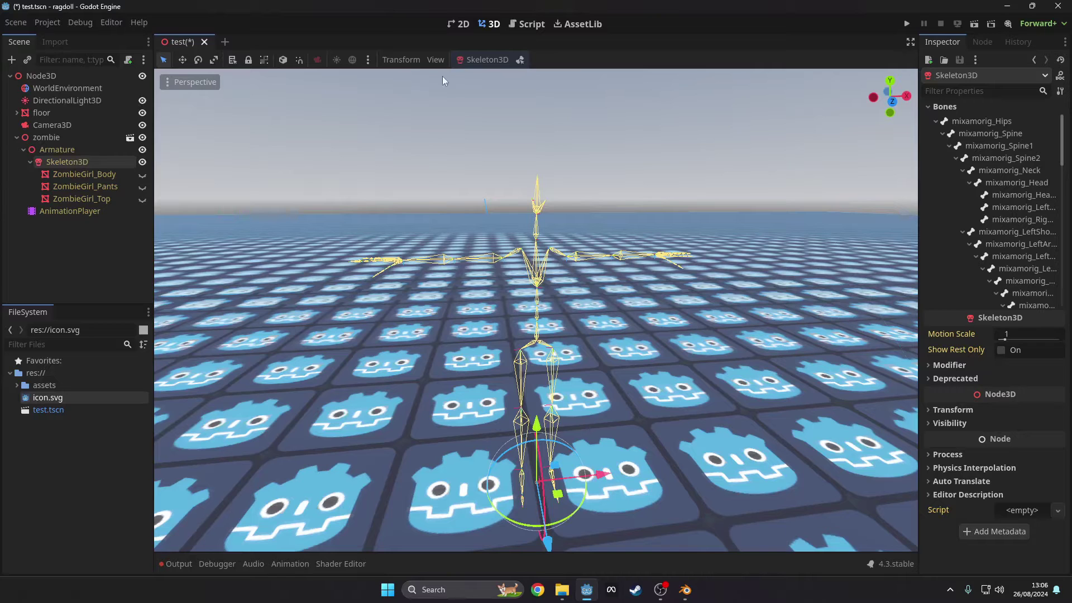
left_click(481, 59)
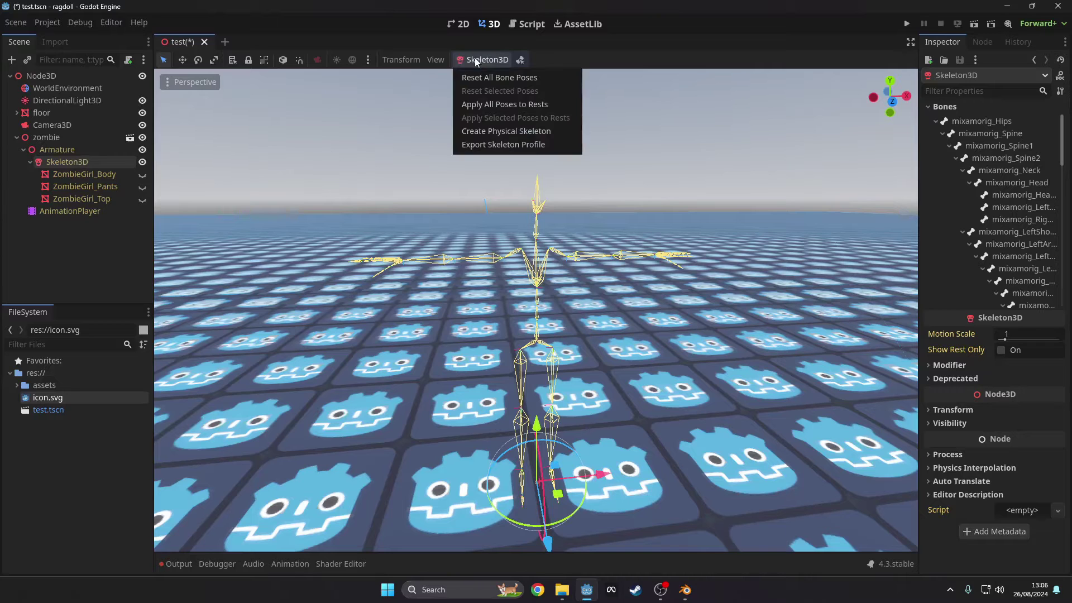
left_click(500, 133)
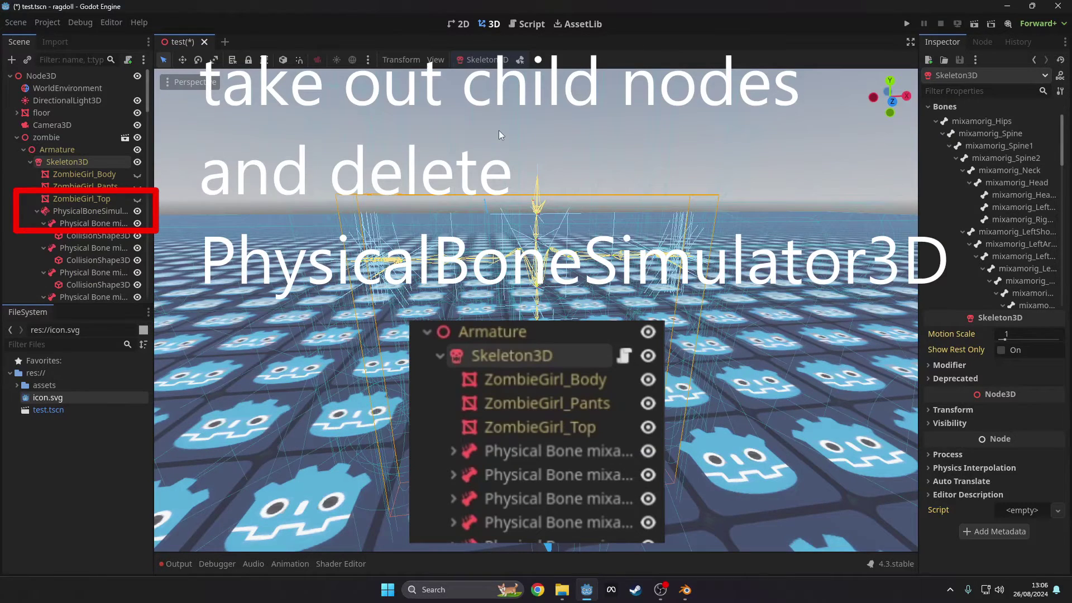
middle_click_drag(498, 130, 464, 243)
scroll(467, 177, "down", 6)
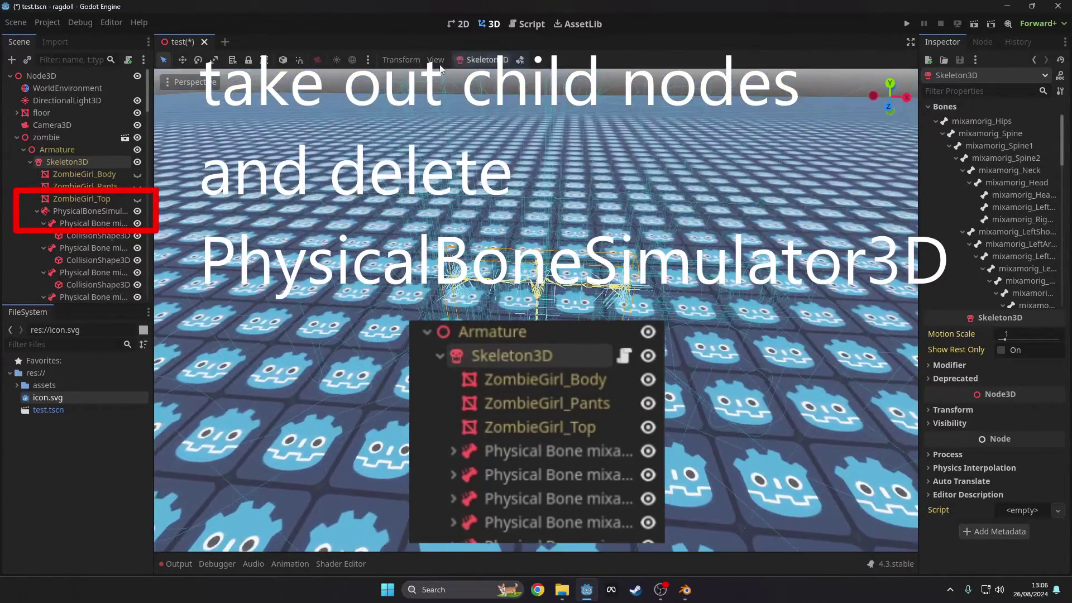
Step: Delete the WorldEnvironment and DirectionalLight3D nodes from the scene
left_click(133, 92)
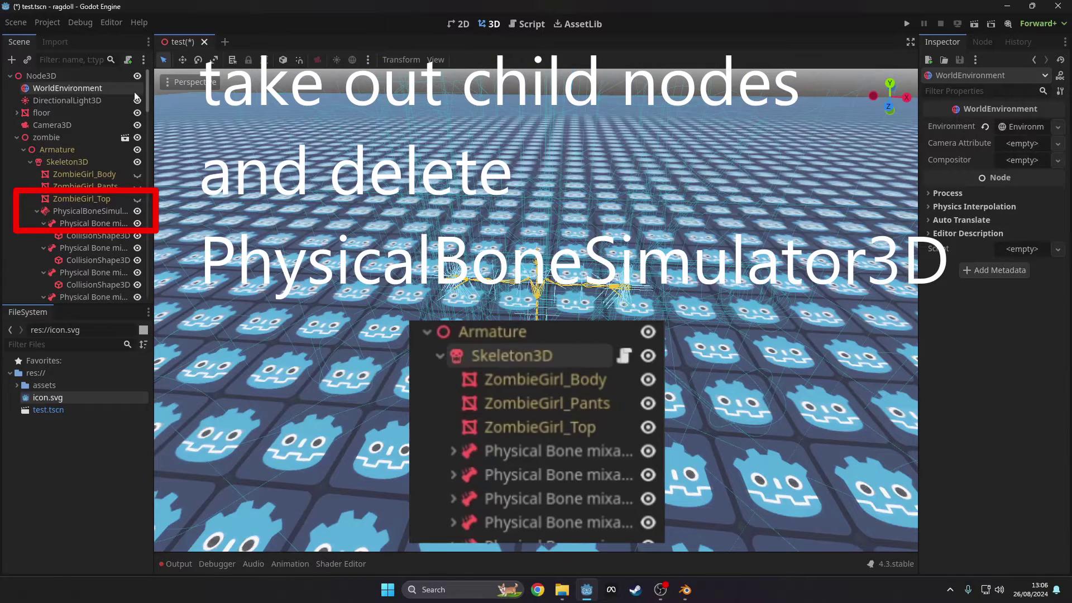
key("Delete")
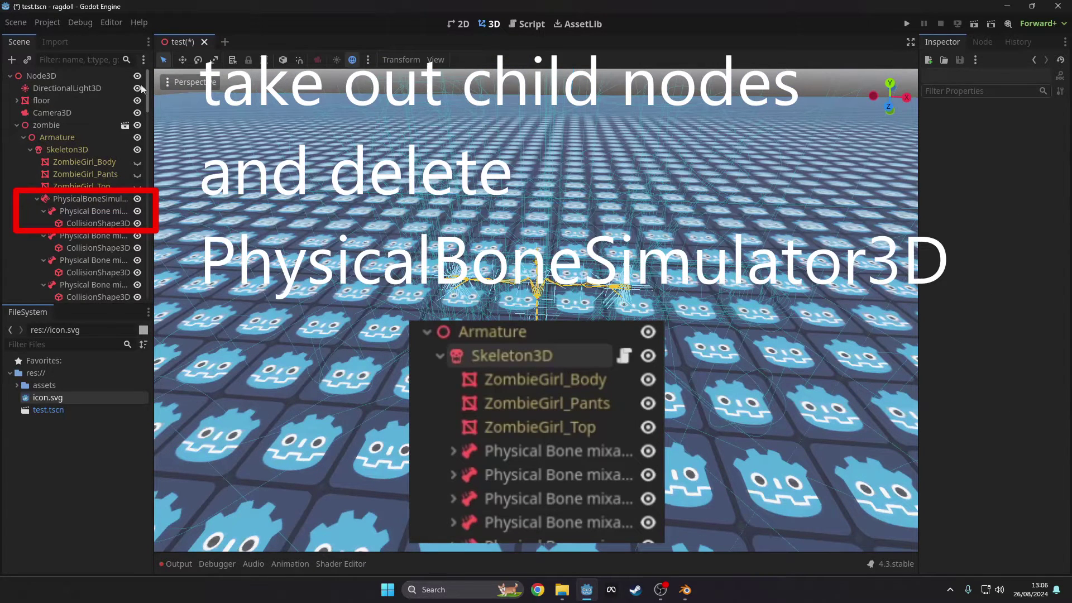
key("Delete")
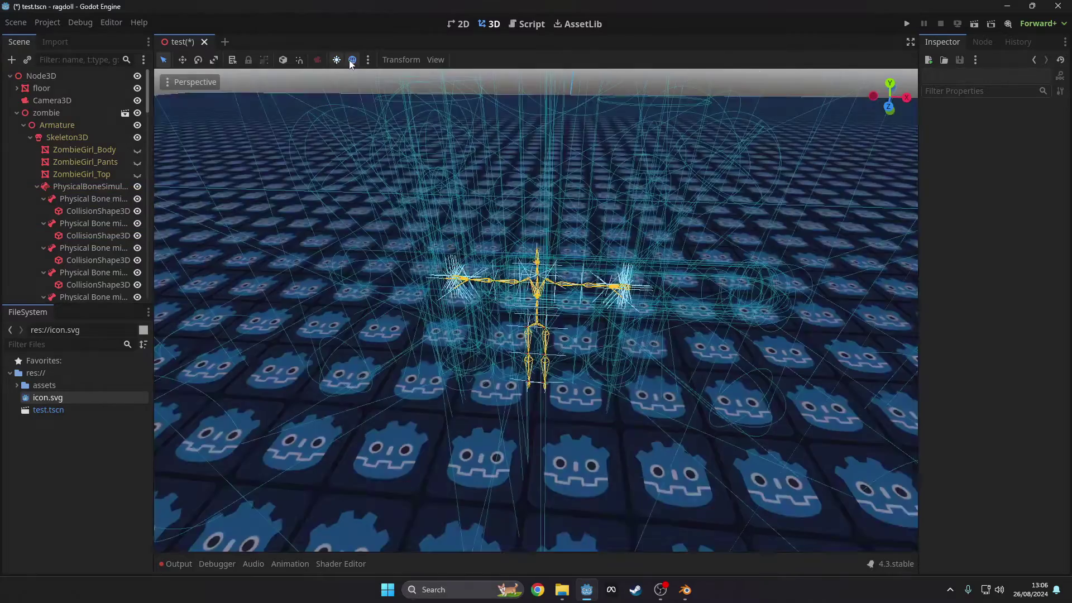
Step: Filter the scene tree for "coll" and set the scale of all selected CollisionShape3D nodes to 0.01
scroll(501, 142, "down", 8)
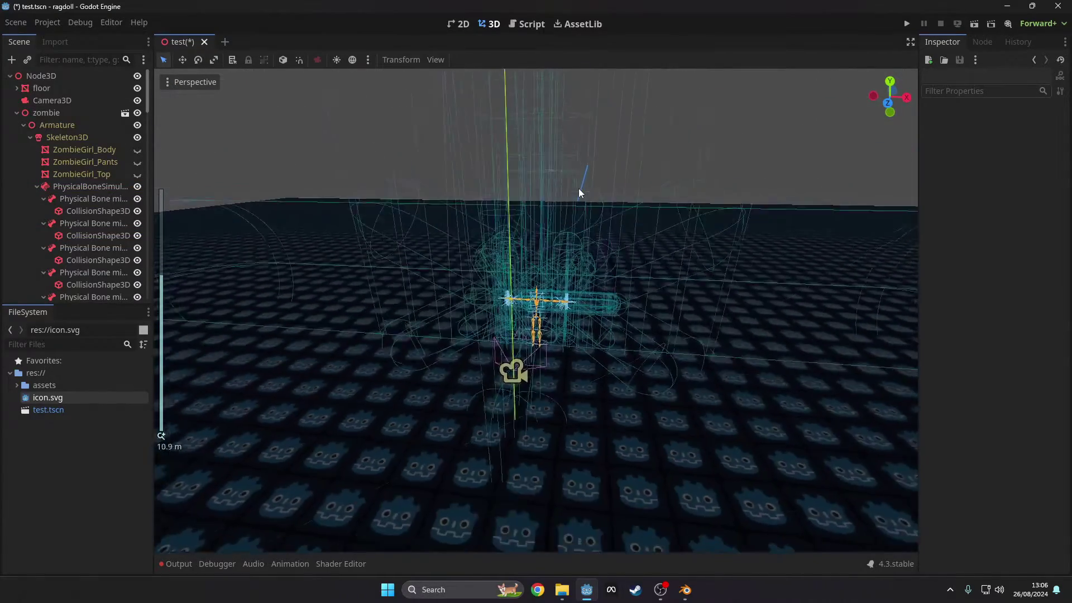
scroll(608, 186, "up", 3)
scroll(553, 205, "up", 8)
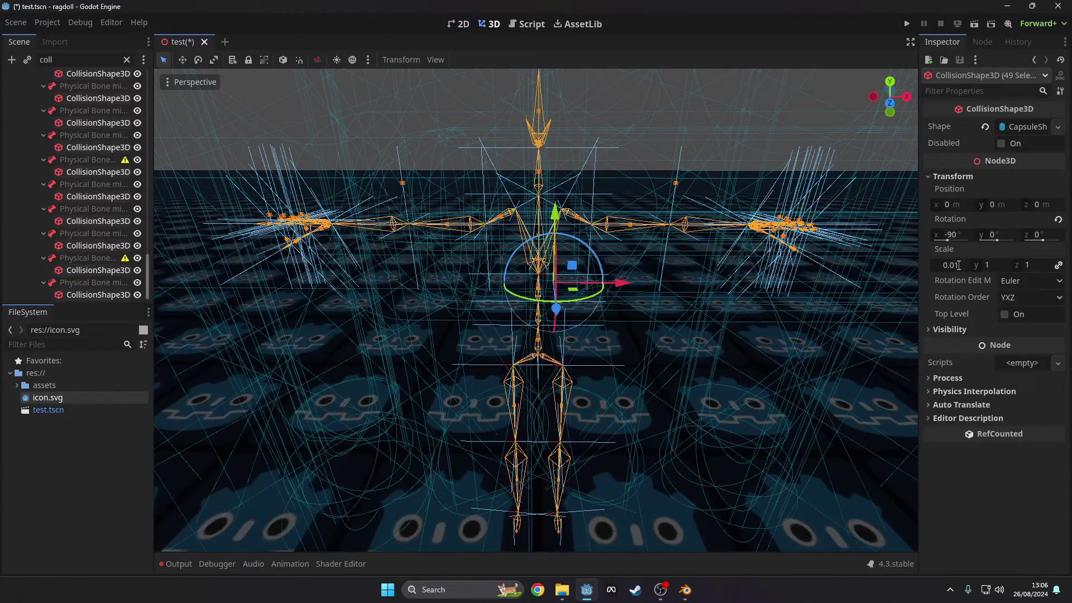
key("Return")
Step: Delete the surplus physical bones along the fingers of the hand
middle_click_drag(706, 247, 672, 249)
left_click_drag(550, 304, 607, 373)
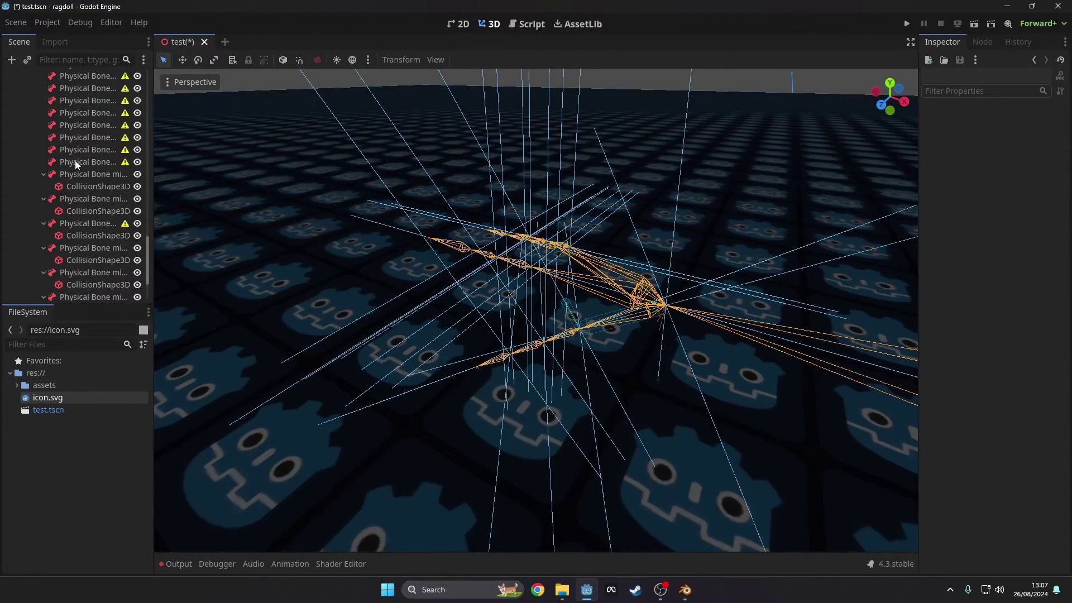
scroll(80, 184, "up", 4)
left_click(81, 180)
scroll(88, 234, "down", 1)
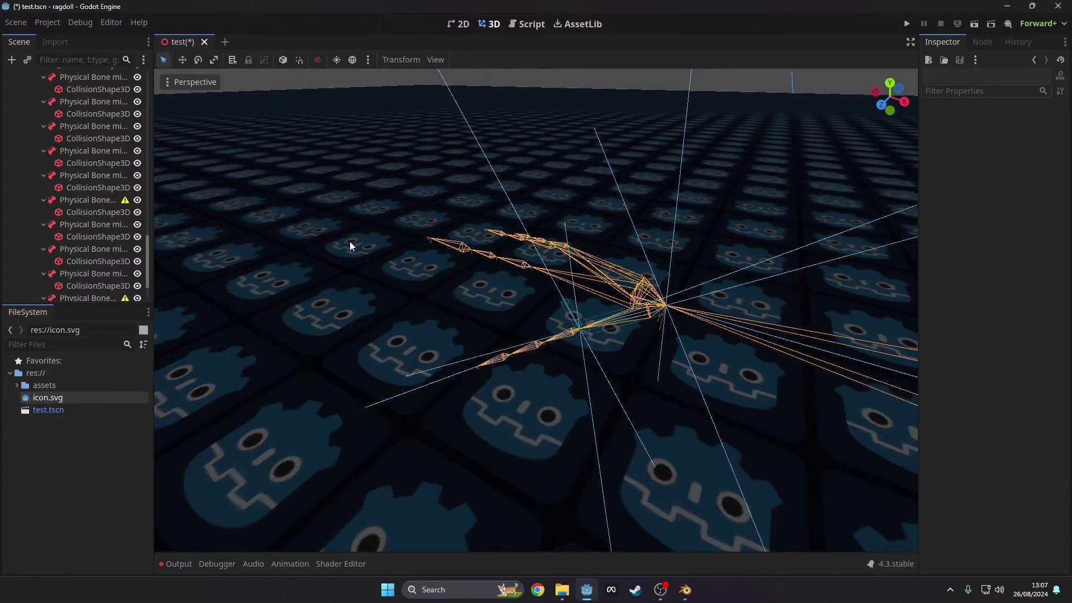
Step: Select the hand's collision shape and set its capsule radius to 0.09 m and height to 0.31 m
scroll(387, 265, "up", 3)
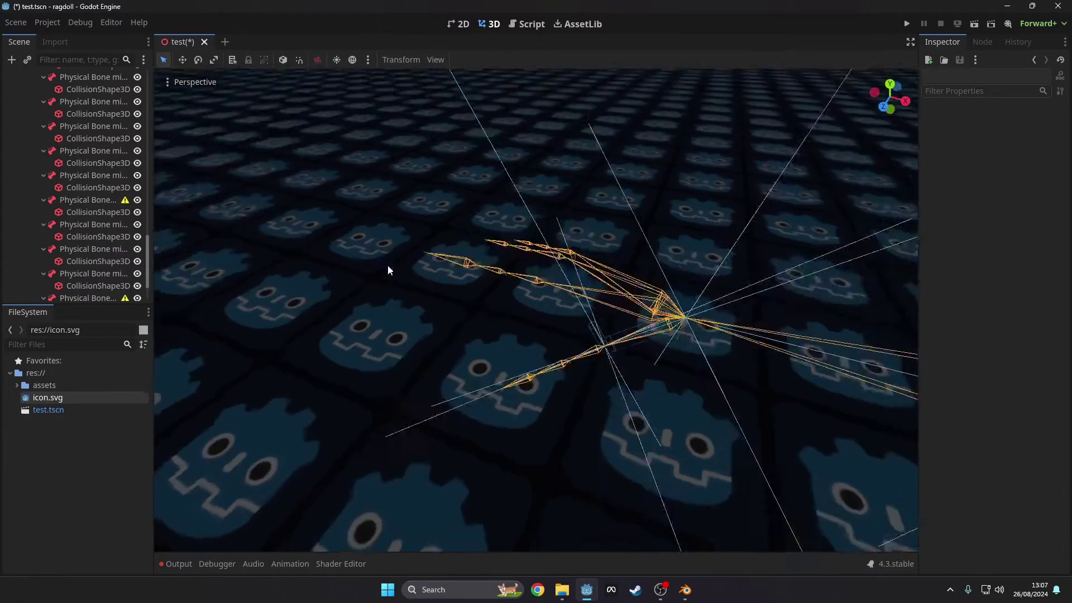
middle_click_drag(388, 265, 352, 214)
scroll(411, 226, "up", 2)
scroll(353, 214, "up", 4)
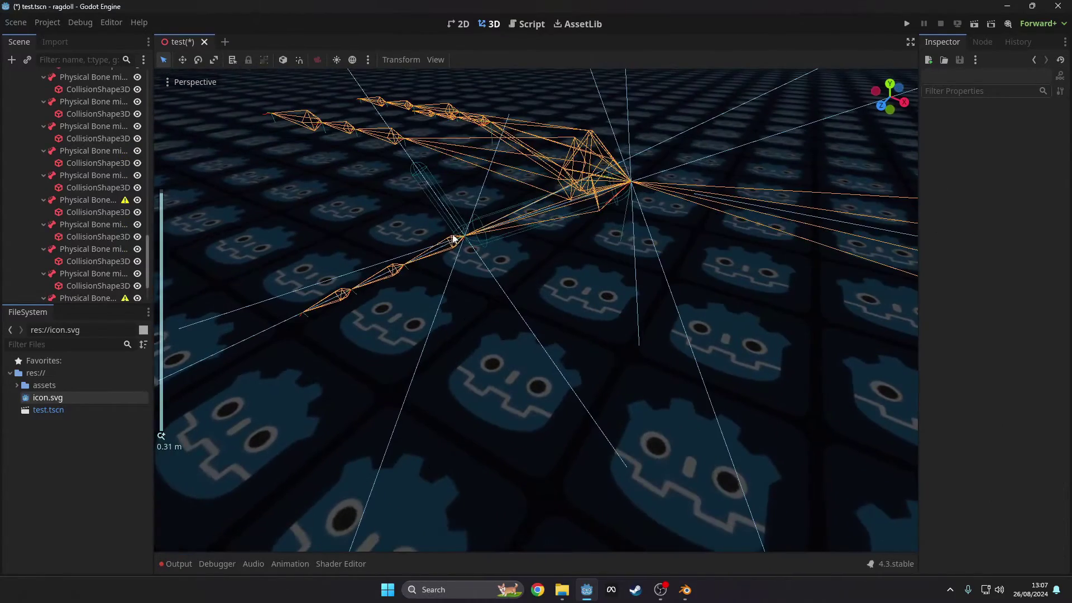
left_click(461, 240)
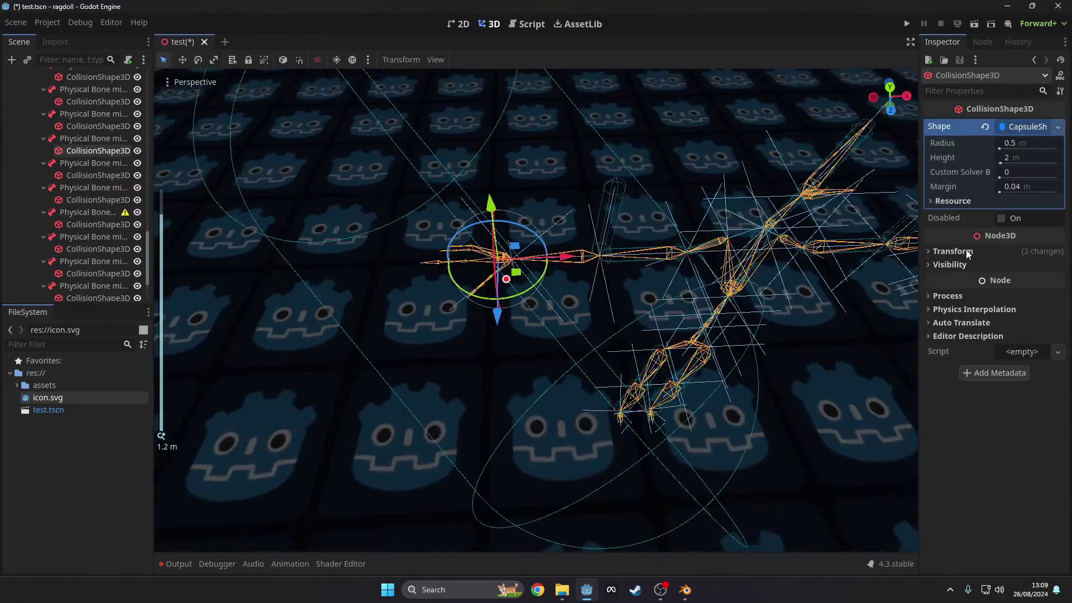
left_click(967, 253)
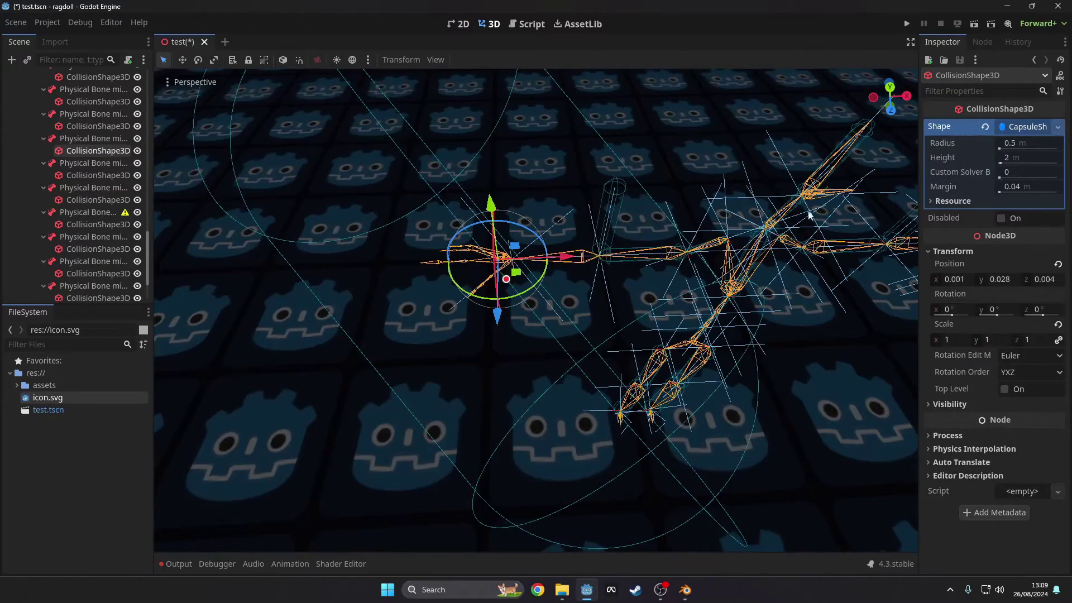
left_click_drag(1027, 143, 839, 157)
scroll(377, 349, "up", 10)
middle_click_drag(377, 349, 460, 308)
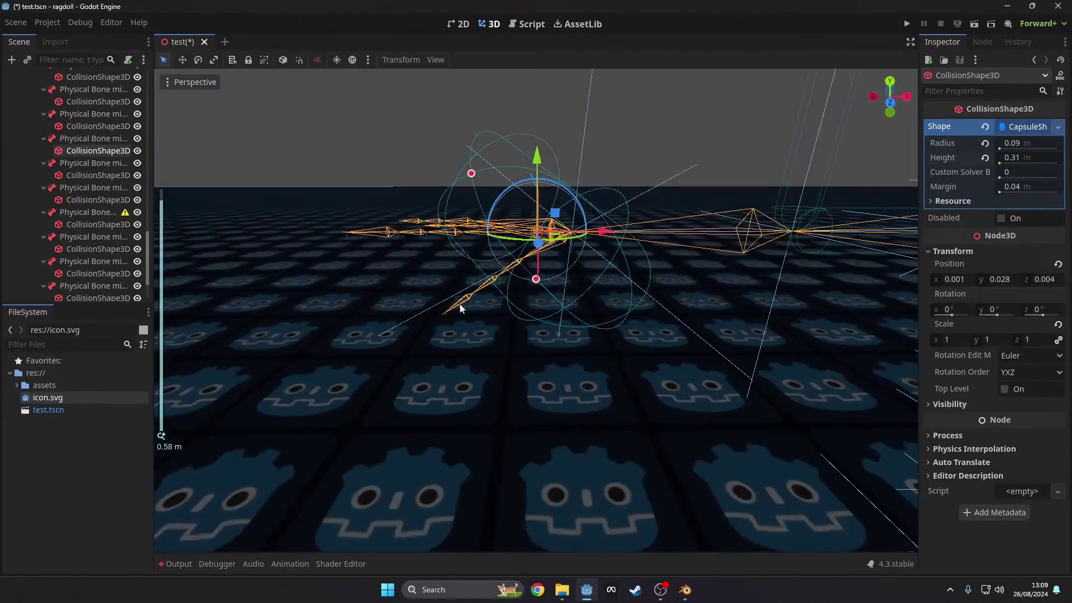
Step: Rotate the hand's collision capsule to line up with the hand, to about -50.4°, 17.5°, -14.7°
left_click(198, 60)
middle_click_drag(335, 184, 341, 226)
left_click_drag(577, 307, 586, 276)
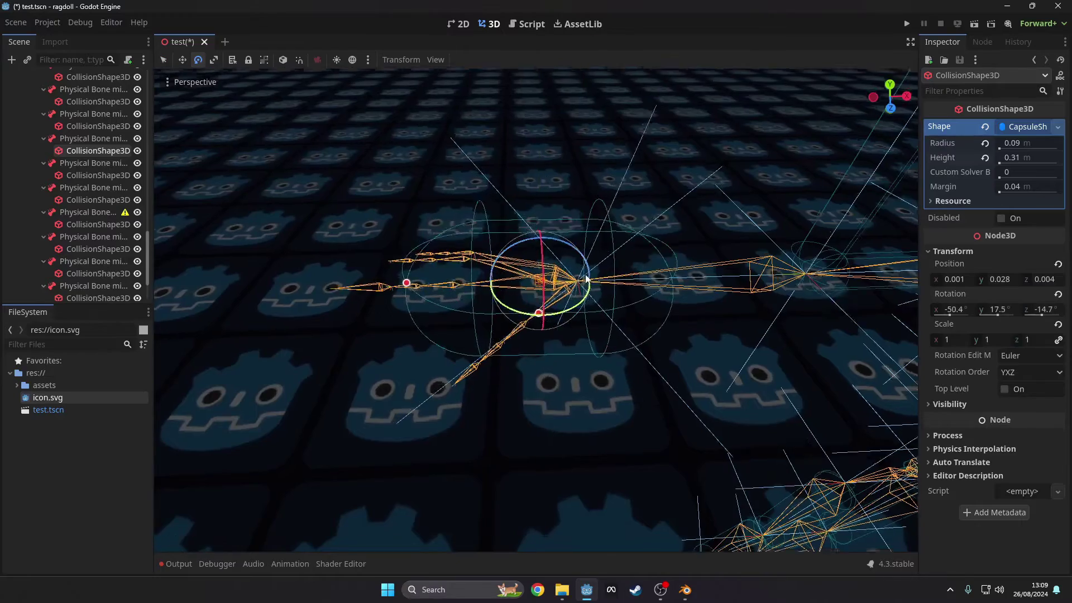
Step: Move the hand's capsule over the hand to about (0.002, 0.088, -0.076) and reduce its radius to about 0.038 m
middle_click_drag(586, 279, 526, 306)
key("q")
left_click_drag(530, 298, 499, 302)
middle_click_drag(499, 302, 451, 260)
left_click_drag(451, 260, 433, 231)
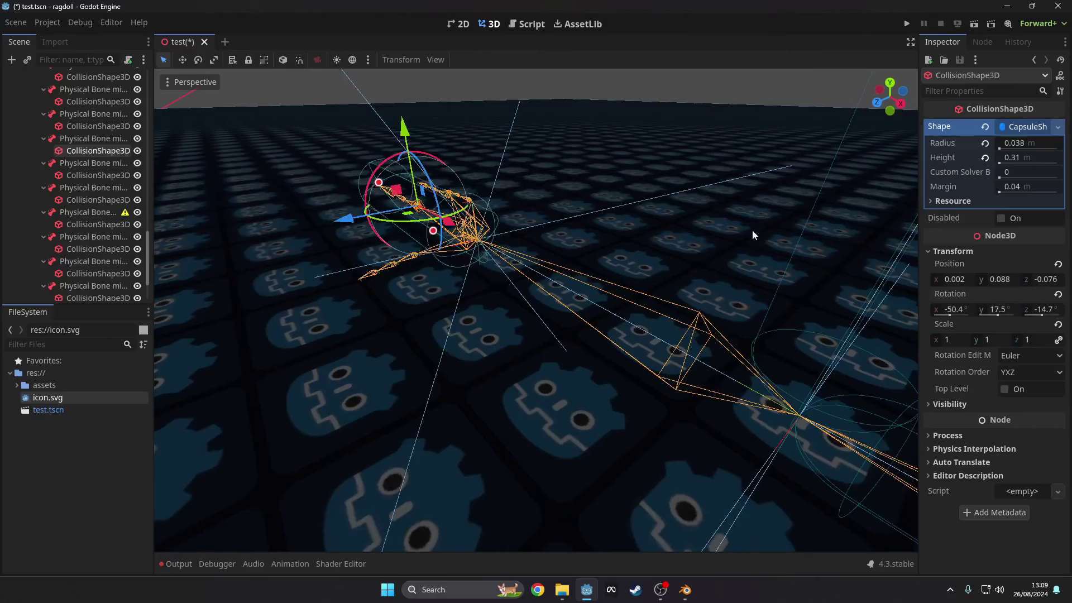
Step: Move the forearm's collision capsule onto the forearm bone, translating it by about (0.142, -0.137, 0)
middle_click_drag(752, 229, 484, 186)
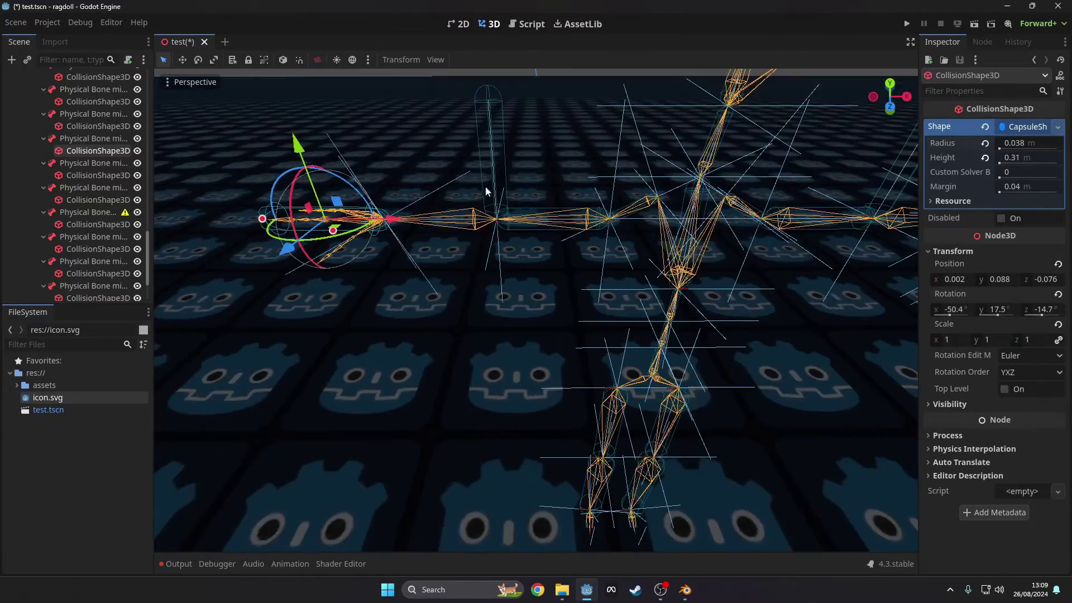
scroll(697, 270, "down", 5)
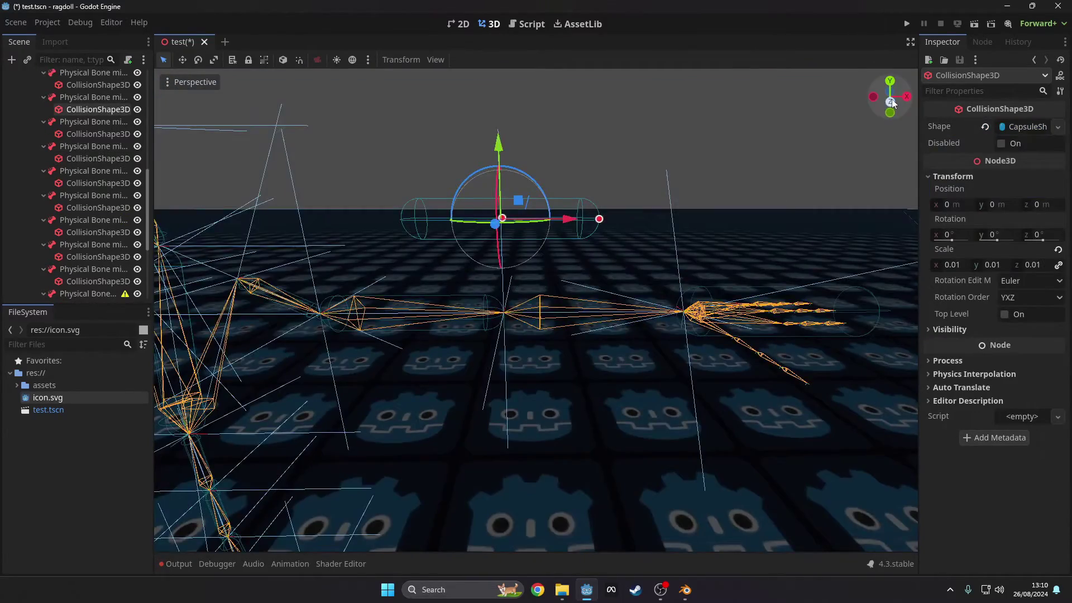
left_click(890, 102)
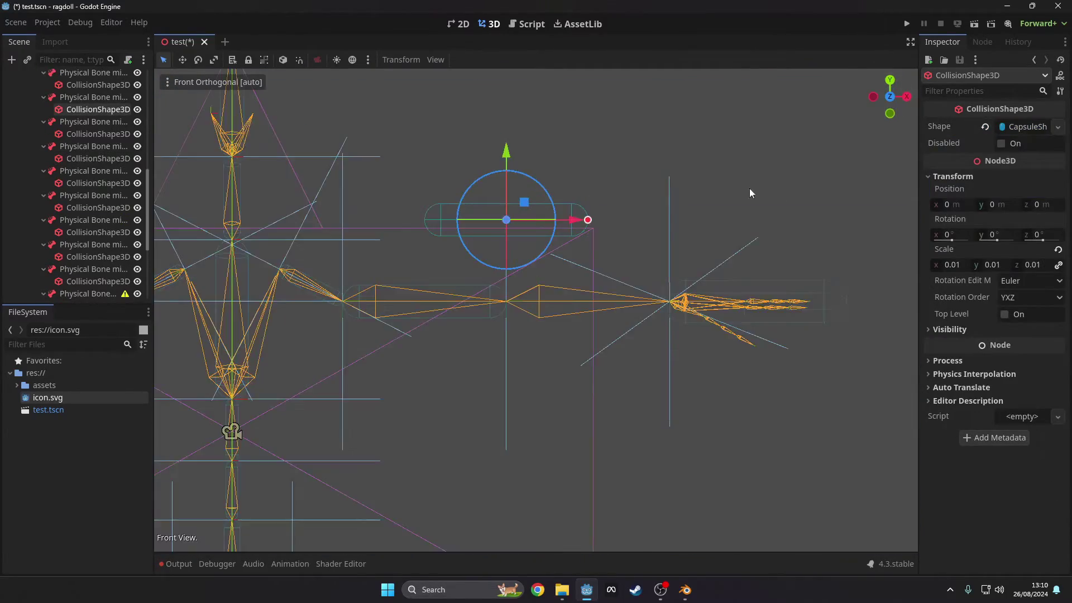
scroll(731, 201, "up", 5)
key("w")
key("g")
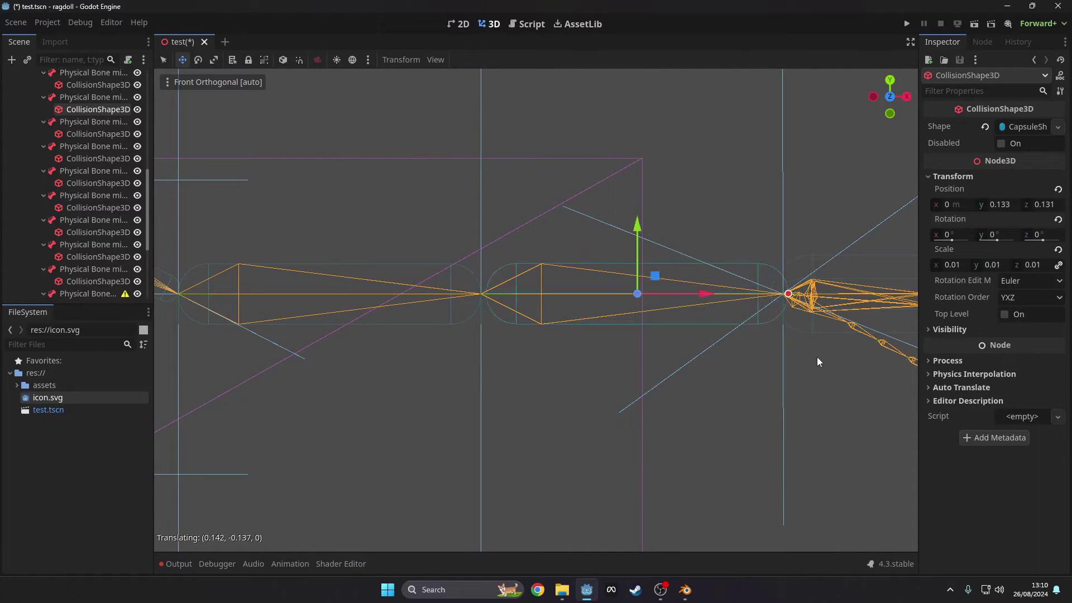
left_click(806, 357)
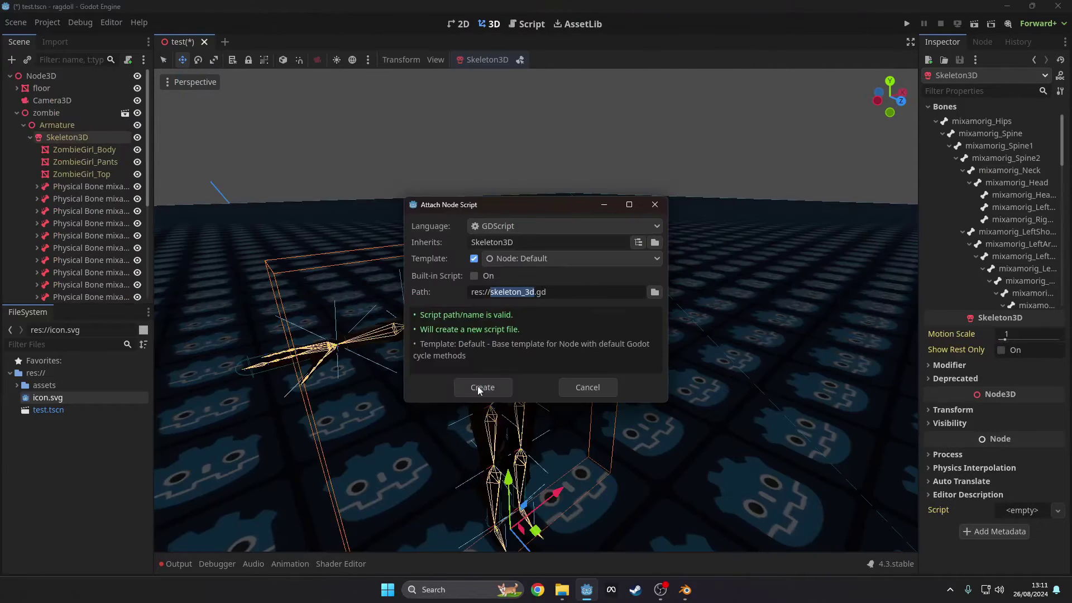
Step: Attach the script skeleton_3d.gd to Skeleton3D and make _process call physical_bones_start_simulation() when "ui_accept" is just pressed
left_click(483, 394)
type("if Input.is_action_just_pressed(\"ui_accept\"): \t\tphysical_bones_start_simulation()")
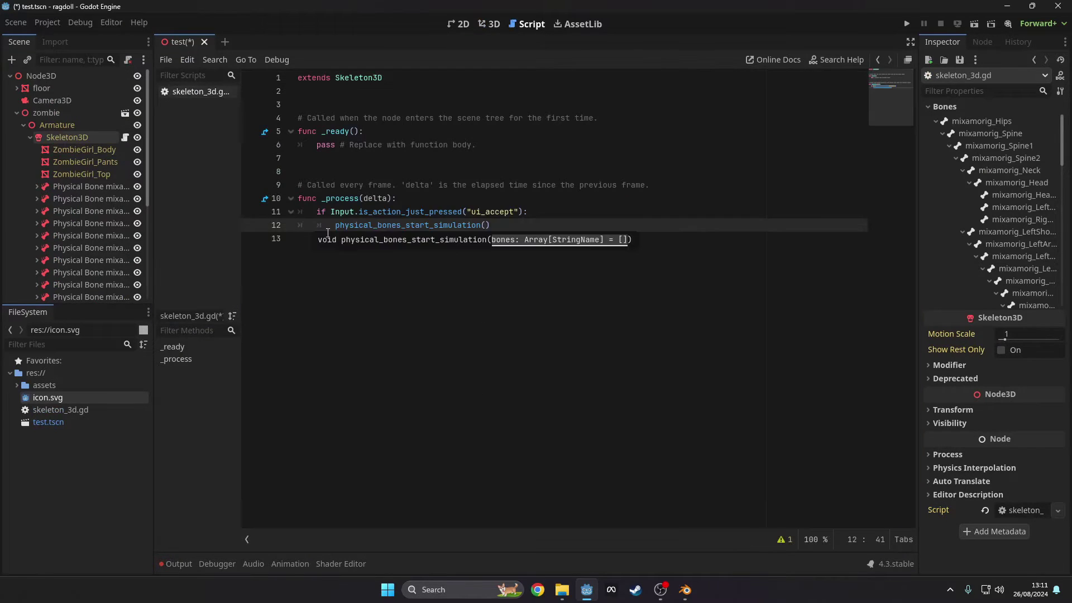
left_click(489, 279)
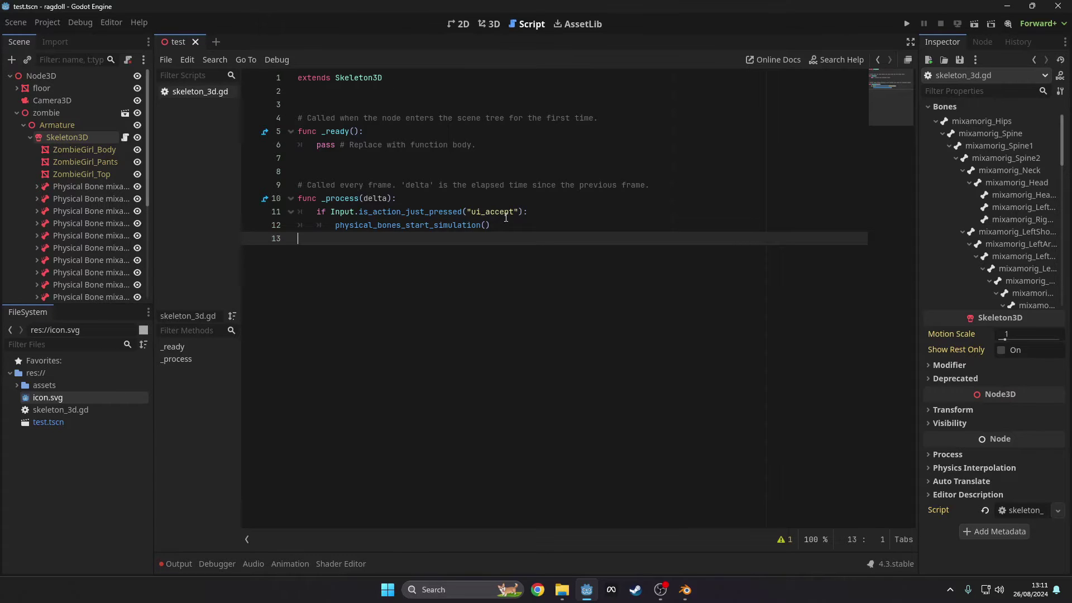
Step: Run the project to test the zombie's ragdoll simulation, and close the game window
key("F5")
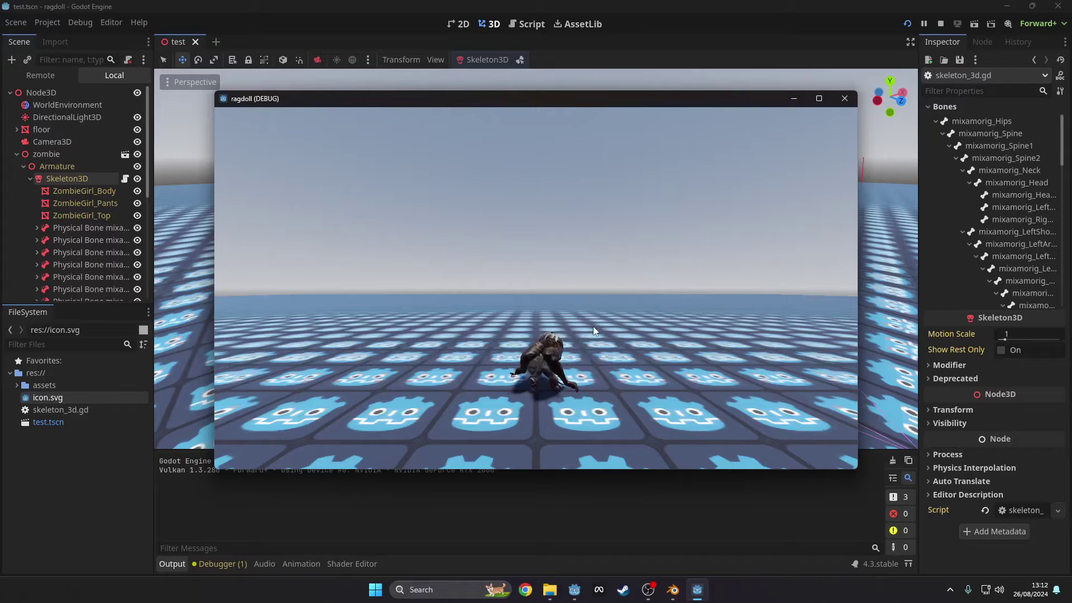
left_click(844, 99)
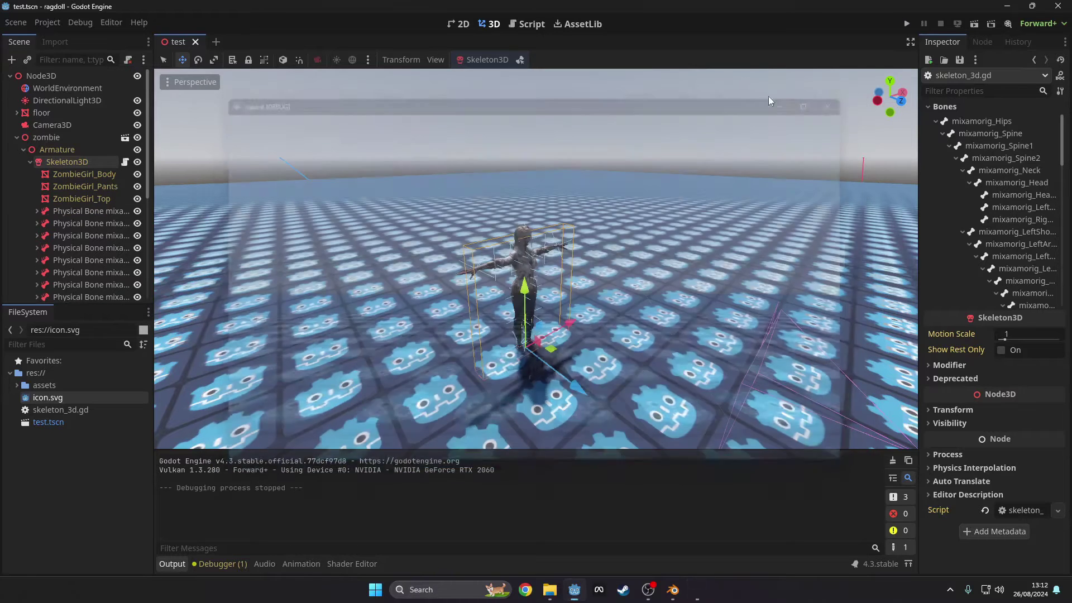
Step: Install the Godot Jolt extension from the asset library with its default install options, and save and restart the editor
left_click(587, 25)
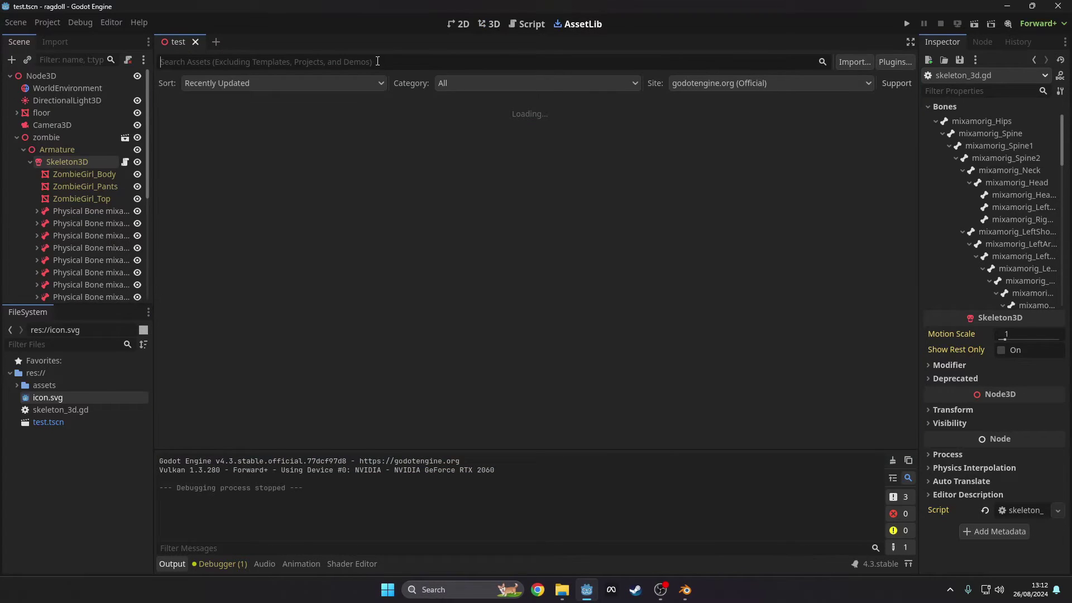
type("jolt")
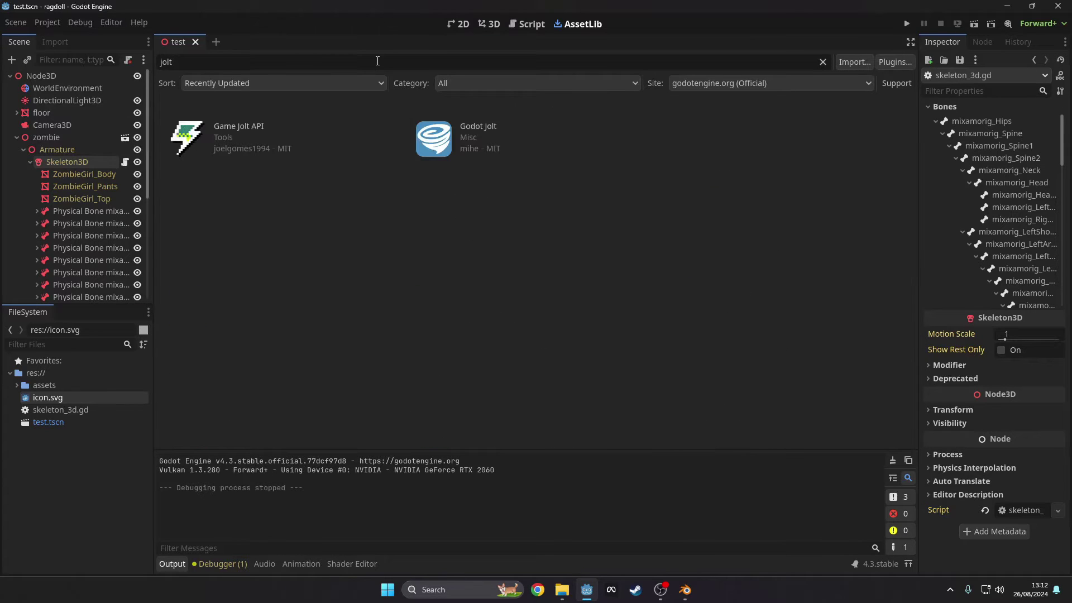
left_click(483, 129)
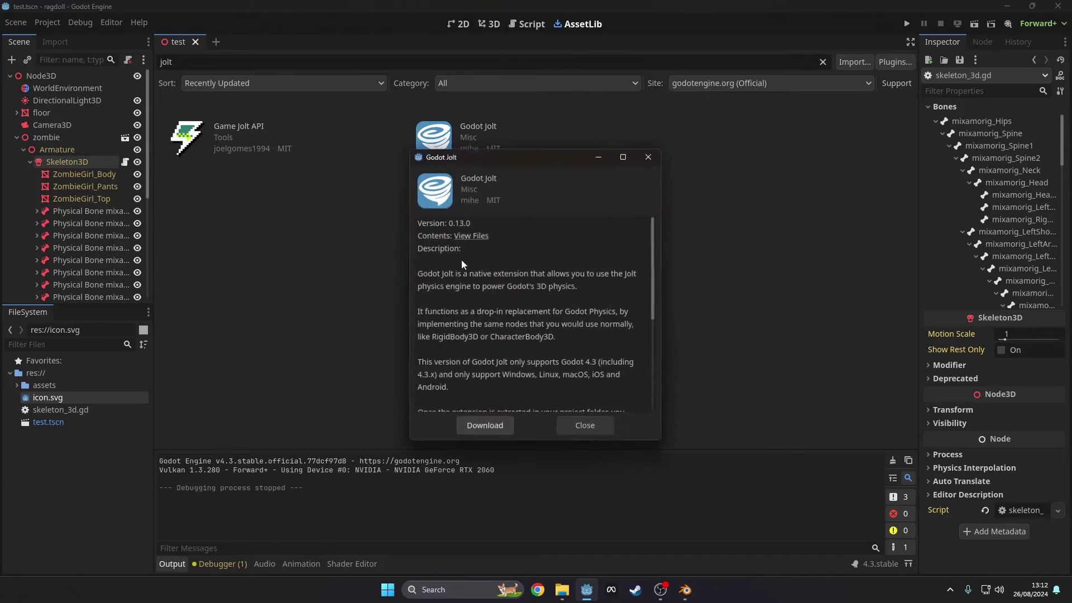
left_click(482, 427)
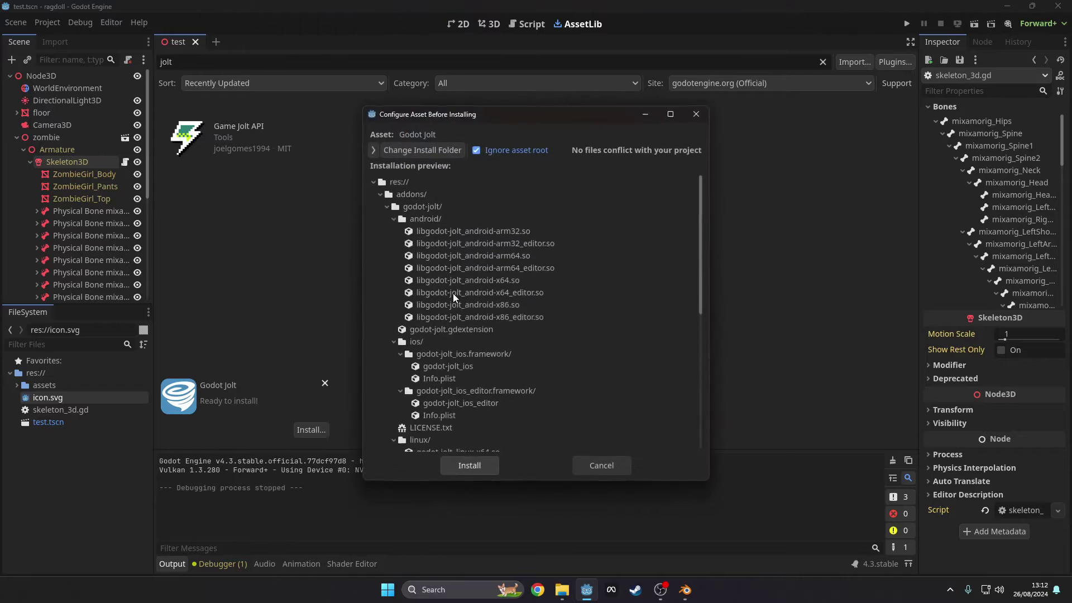
left_click(478, 471)
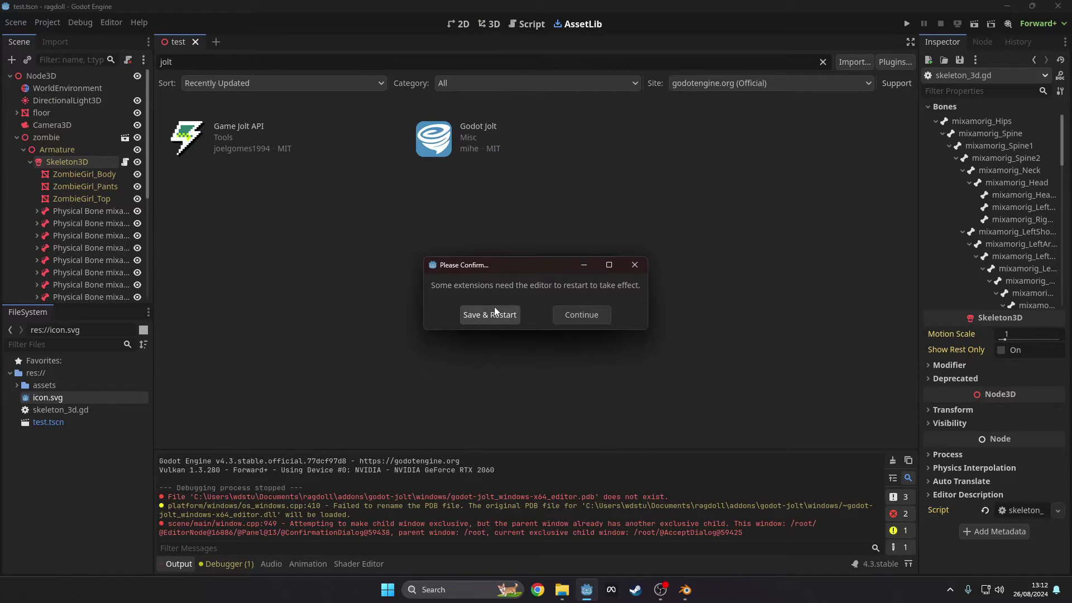
left_click(494, 313)
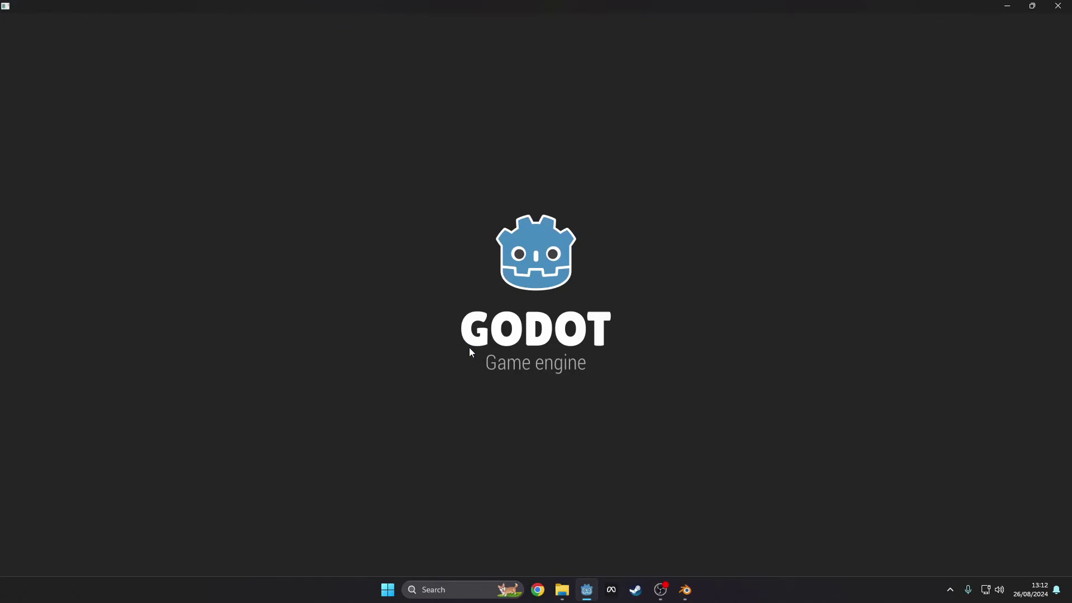
Step: With advanced project settings enabled, set the 3D physics engine to JoltPhysics3D, and save and restart the editor
left_click(47, 23)
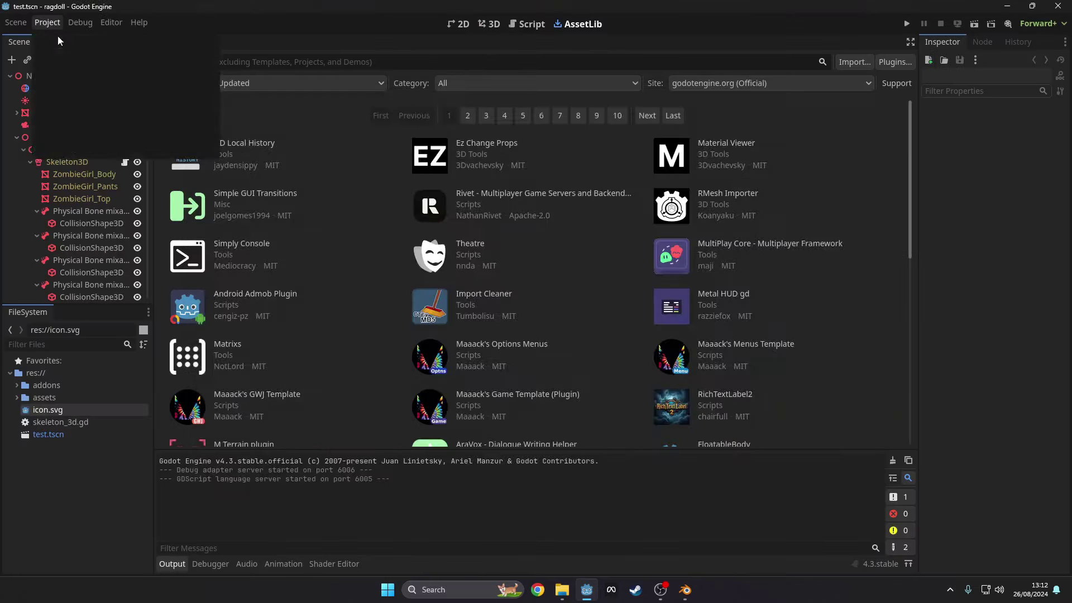
left_click(58, 39)
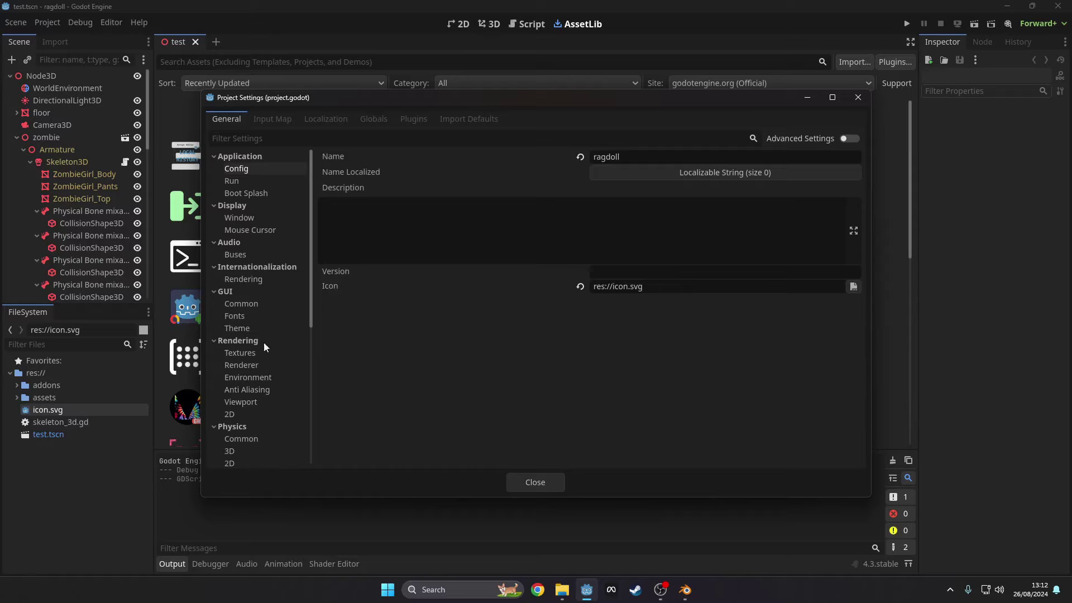
scroll(254, 391, "down", 2)
left_click(247, 412)
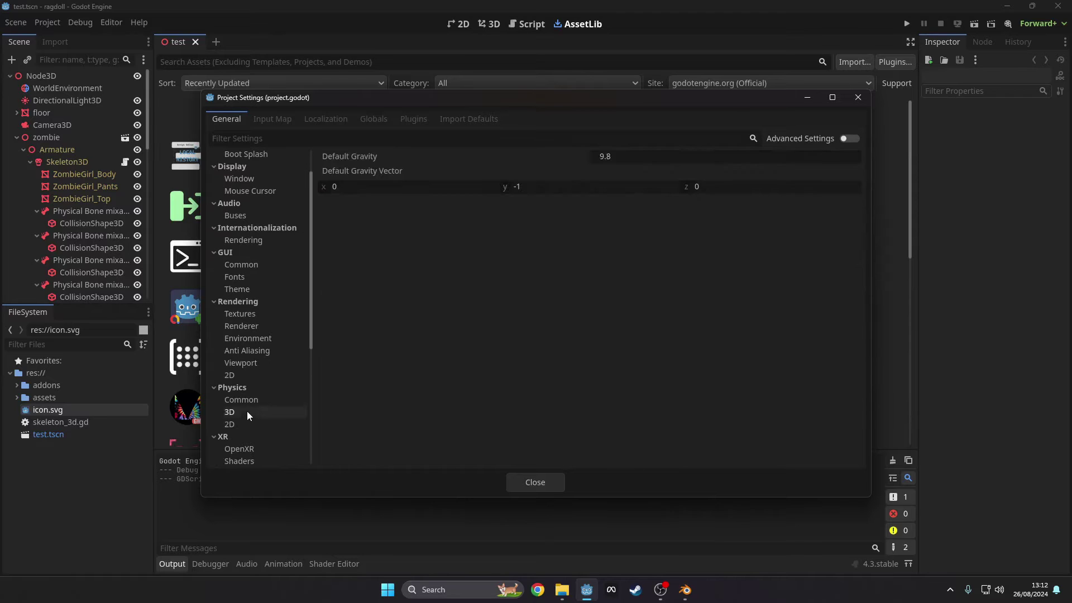
left_click(842, 143)
left_click(611, 191)
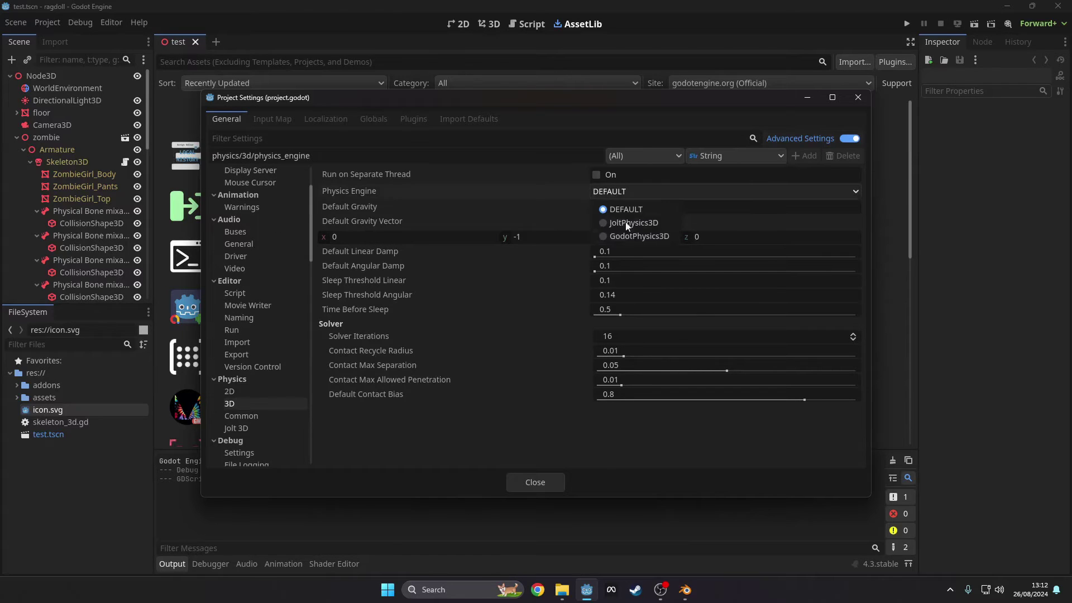
left_click(628, 225)
left_click(243, 427)
left_click(235, 404)
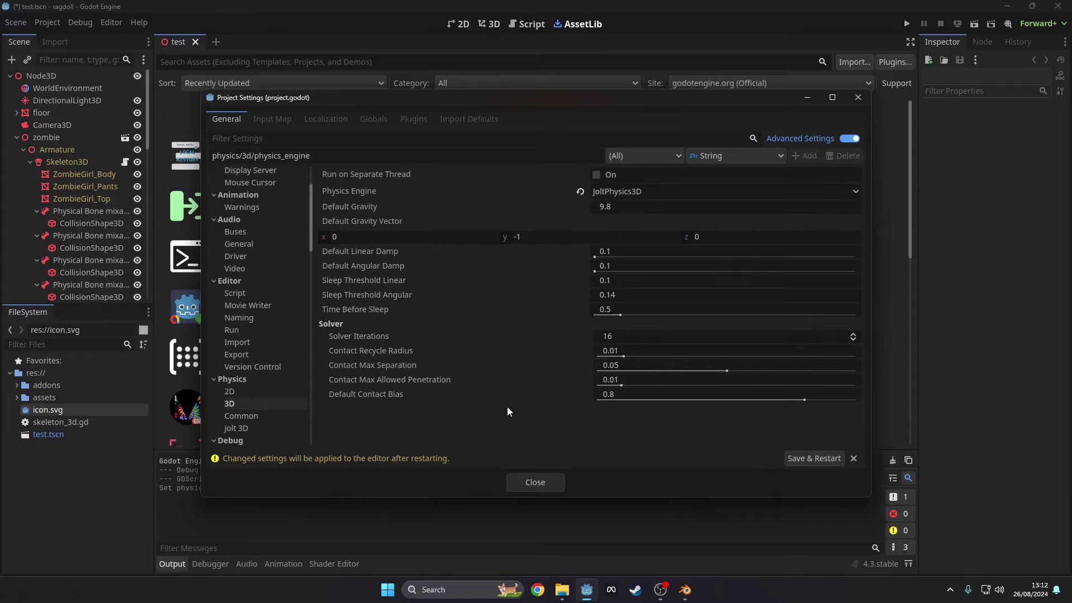
left_click(811, 461)
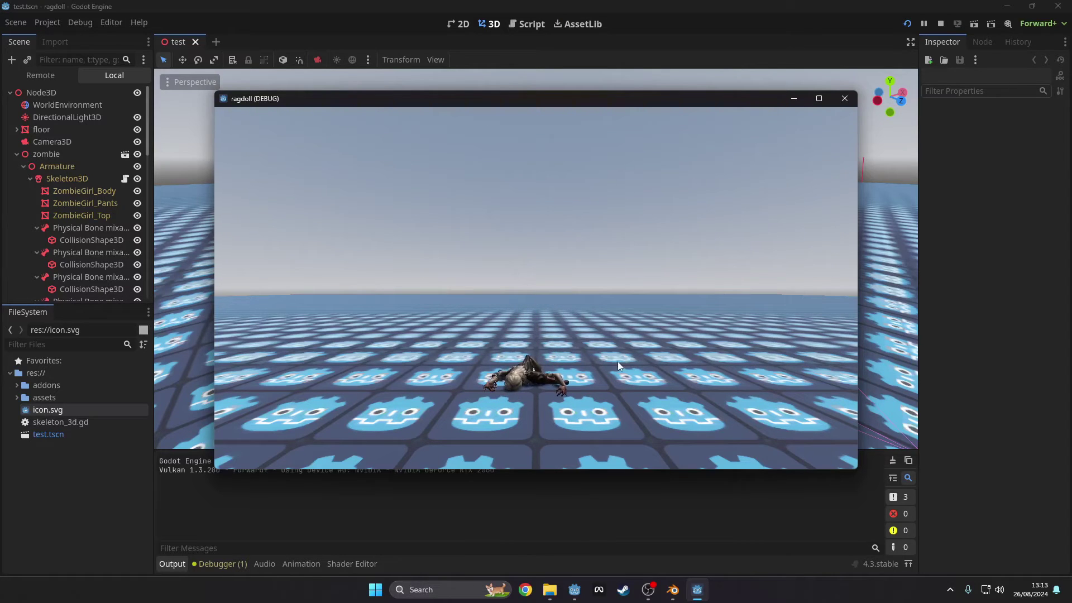
Step: Set the joint type of all the skeleton's physical bones to 6DOFJoint and run the project
left_click(844, 99)
scroll(78, 249, "down", 5)
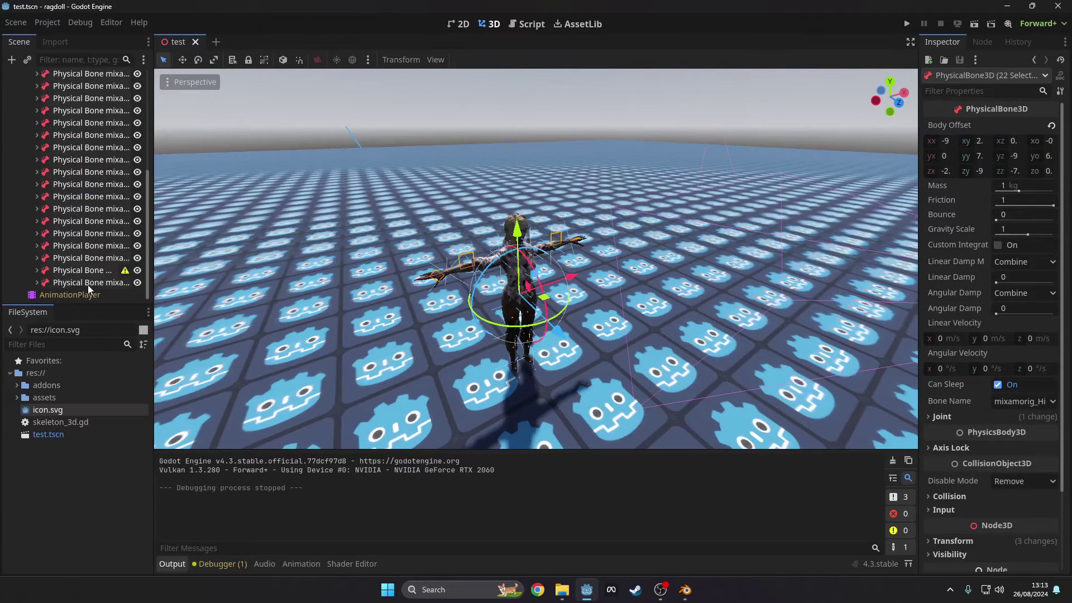
scroll(466, 319, "up", 3)
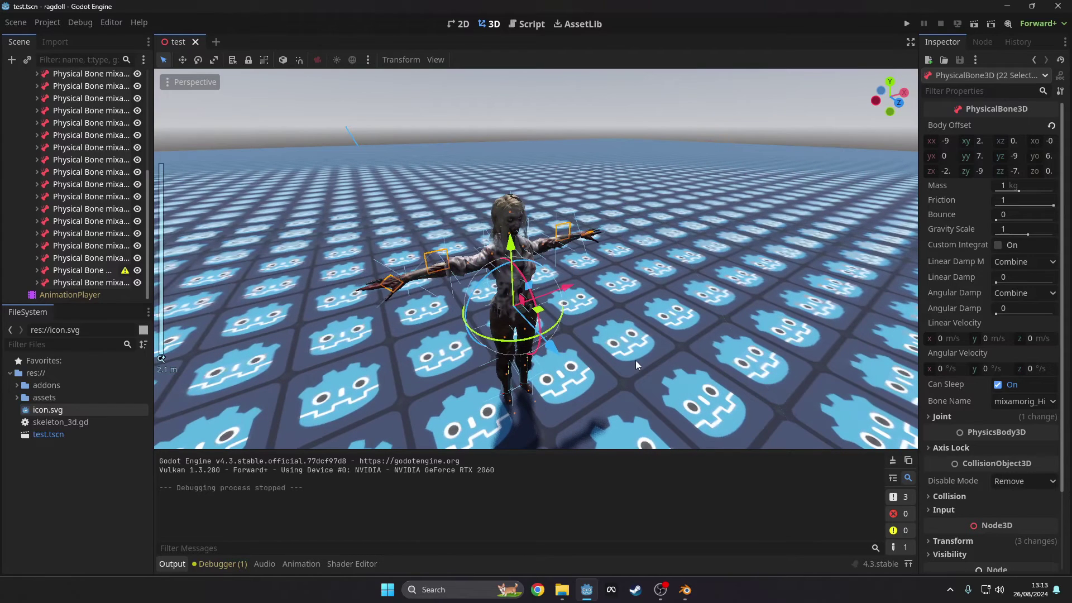
left_click(964, 417)
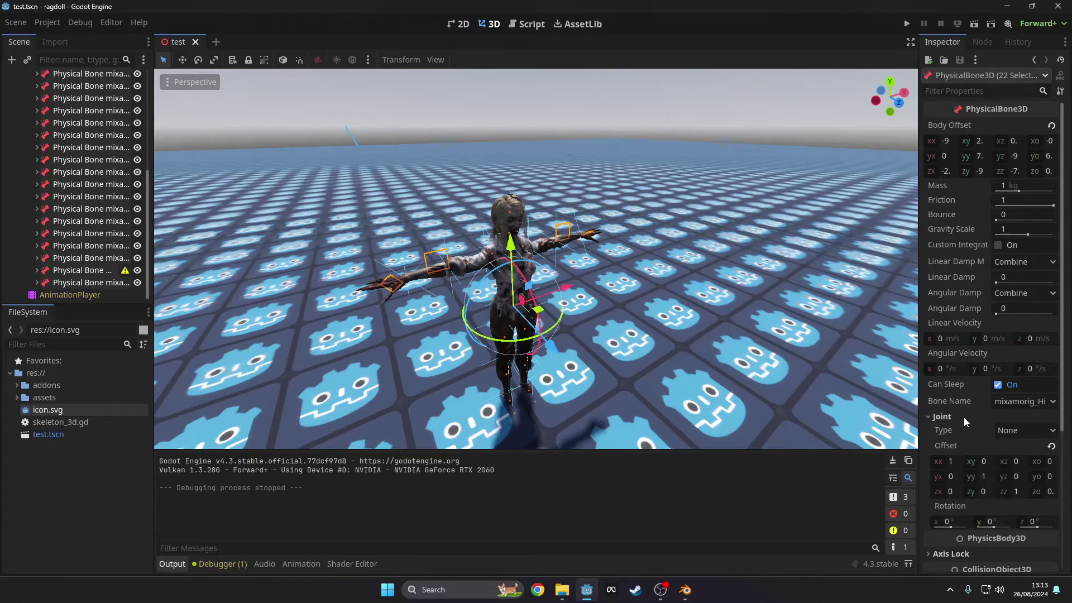
left_click(1017, 431)
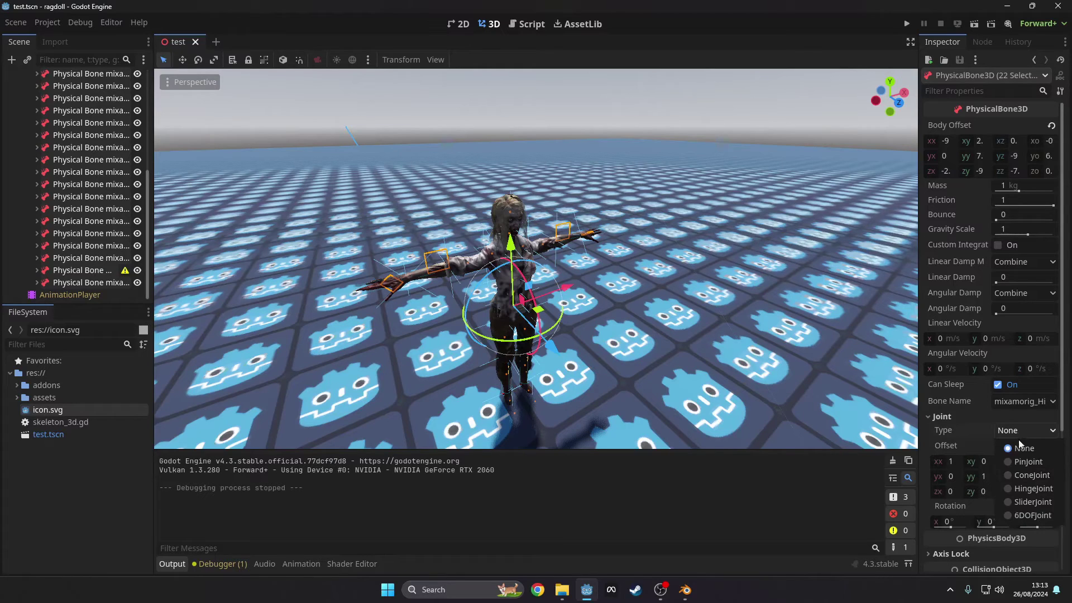
left_click(1039, 516)
key("F5")
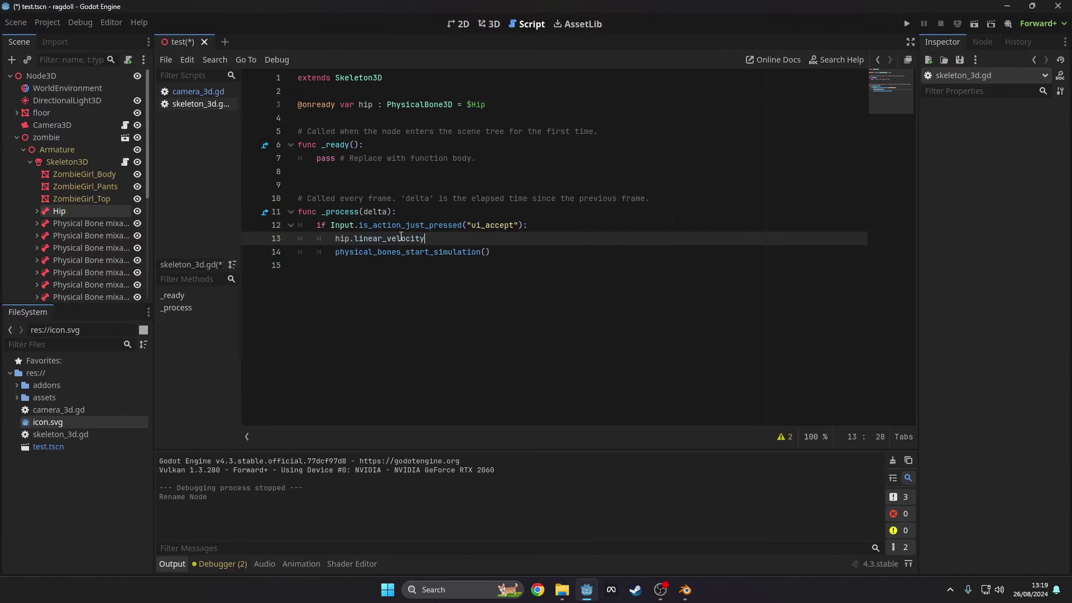
Step: Complete line 13 of skeleton_3d.gd so that it reads hip.linear_velocity = Vector3.FORWARD * 10
type("= ")
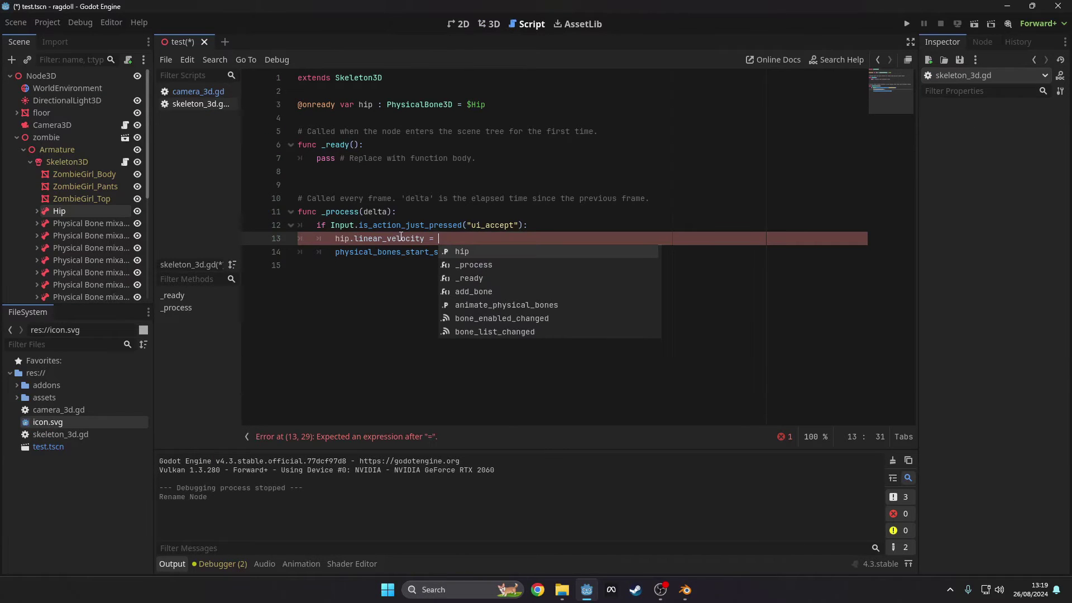
type("Vec")
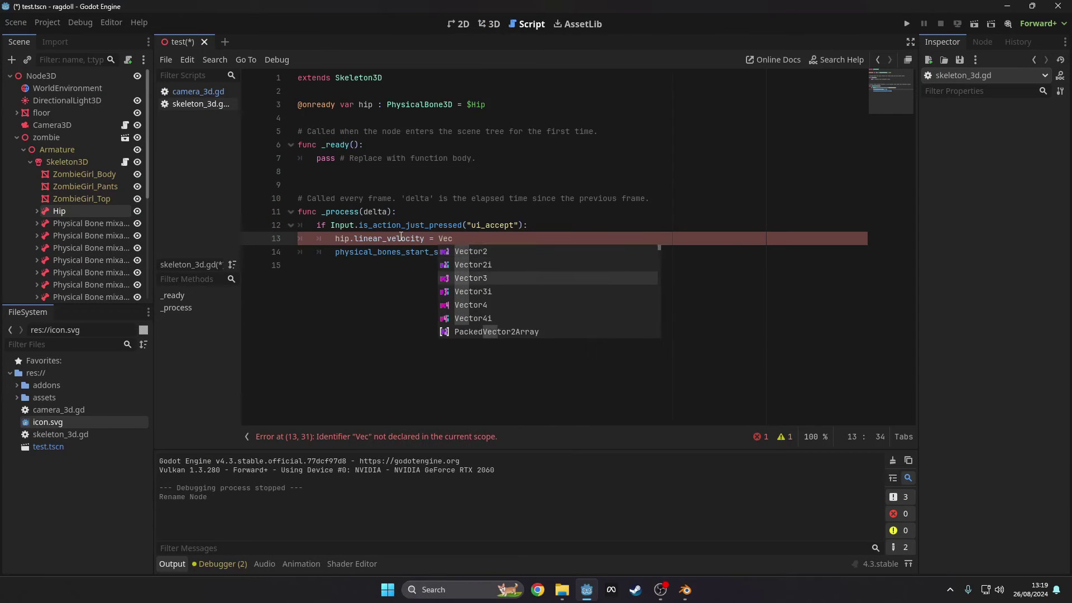
type("tor3.FORWARD")
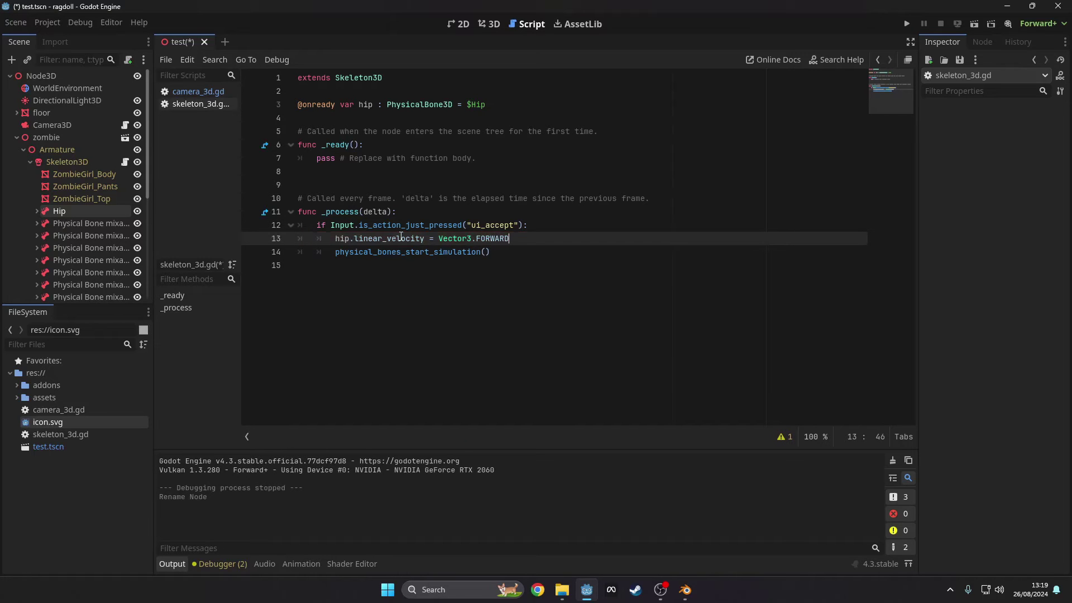
type(" * 10")
Step: Run the project and move the game camera to examine how the launched ragdoll behaves
key("F5")
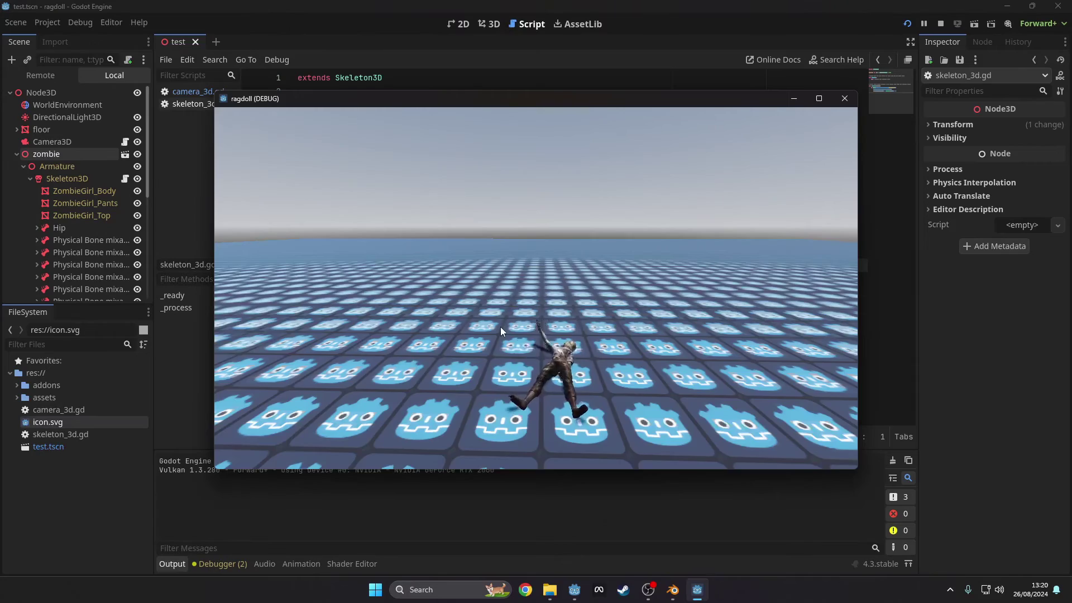
right_click_drag(500, 327, 520, 415)
key("w")
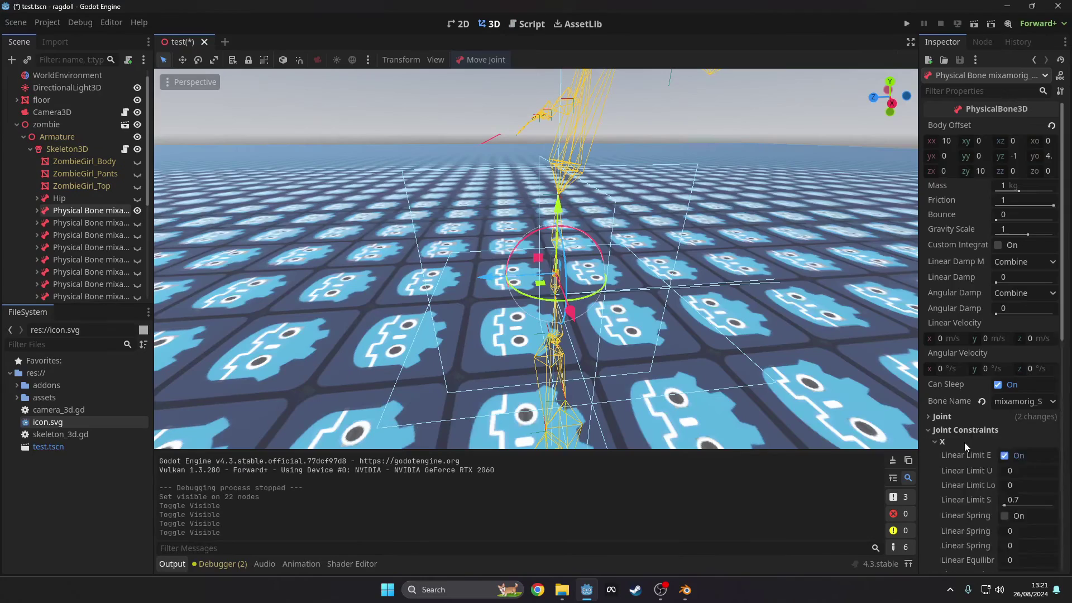
Step: Set the Y-axis angular joint limits of the spine physical bone directly below Hip to 30 and -30, and run the project
scroll(963, 442, "down", 10)
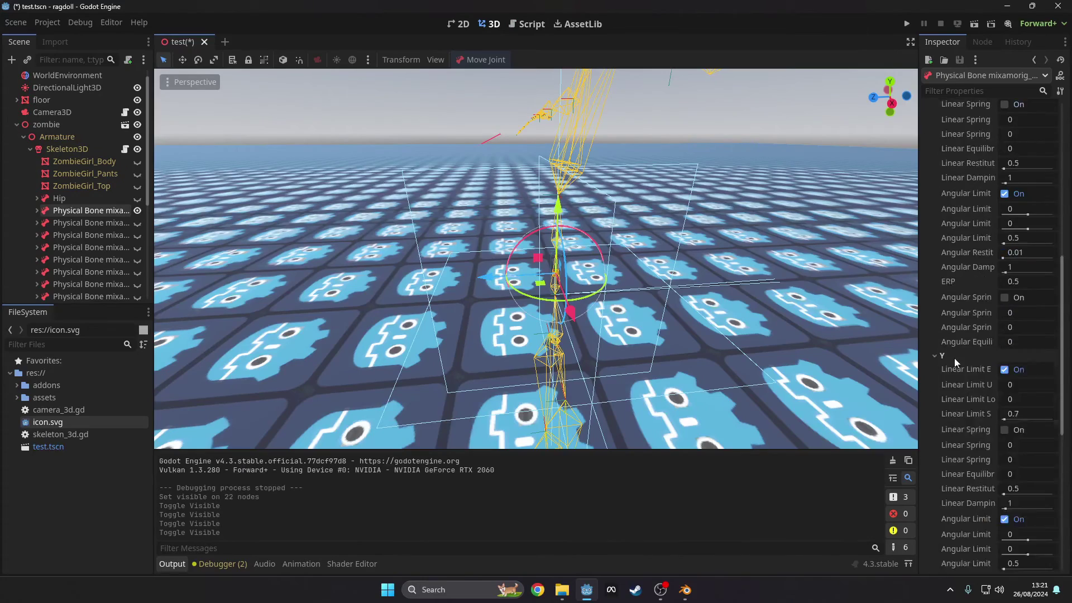
middle_click_drag(666, 253, 771, 235)
left_click(942, 148)
left_click(942, 305)
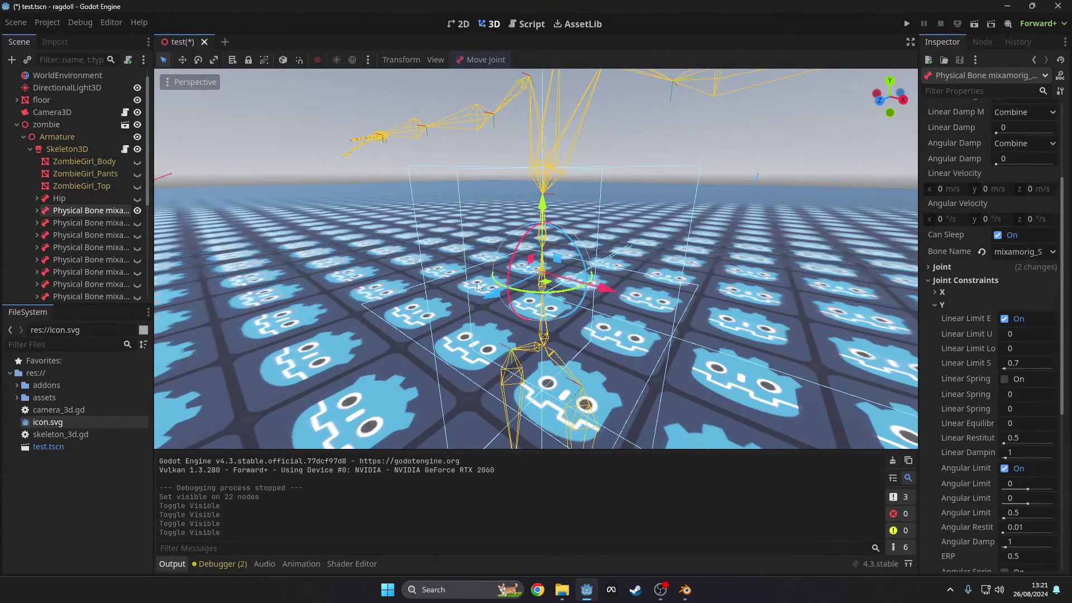
scroll(1009, 396, "down", 3)
left_click(1019, 371)
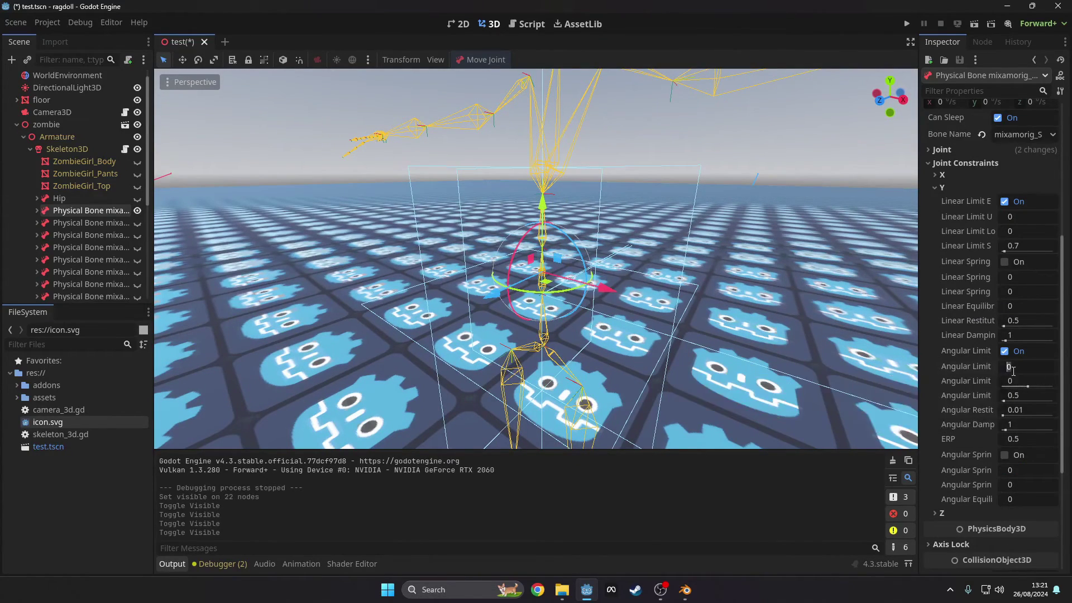
type("30")
key("Tab")
type("-30")
key("Return")
middle_click_drag(694, 311, 750, 295)
key("F5")
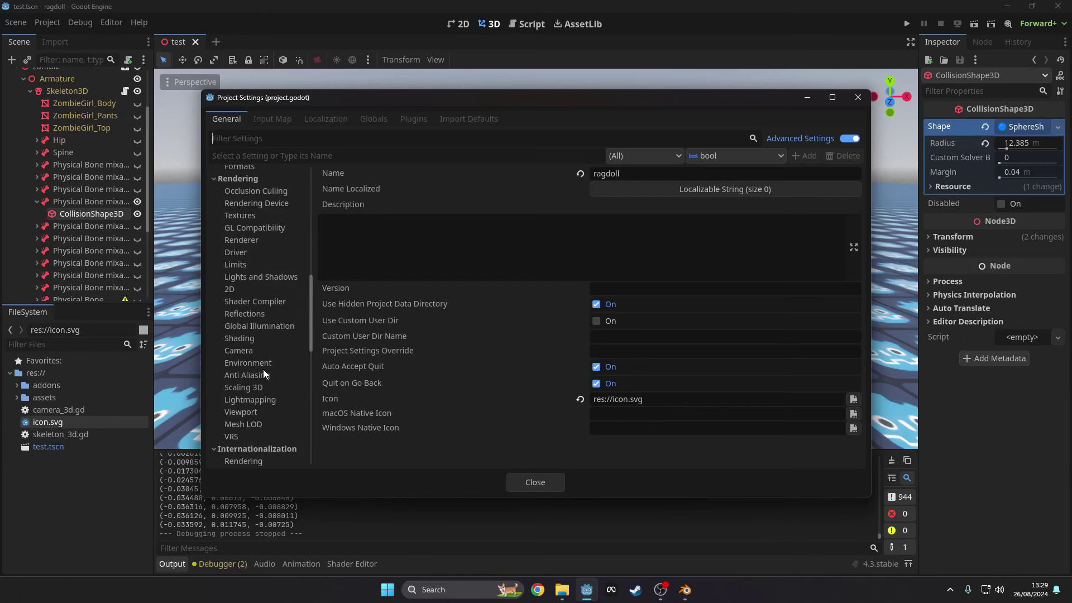
Step: Set the common physics setting Physics Ticks per Second to 90 and close the project settings
scroll(263, 370, "up", 6)
scroll(262, 366, "up", 3)
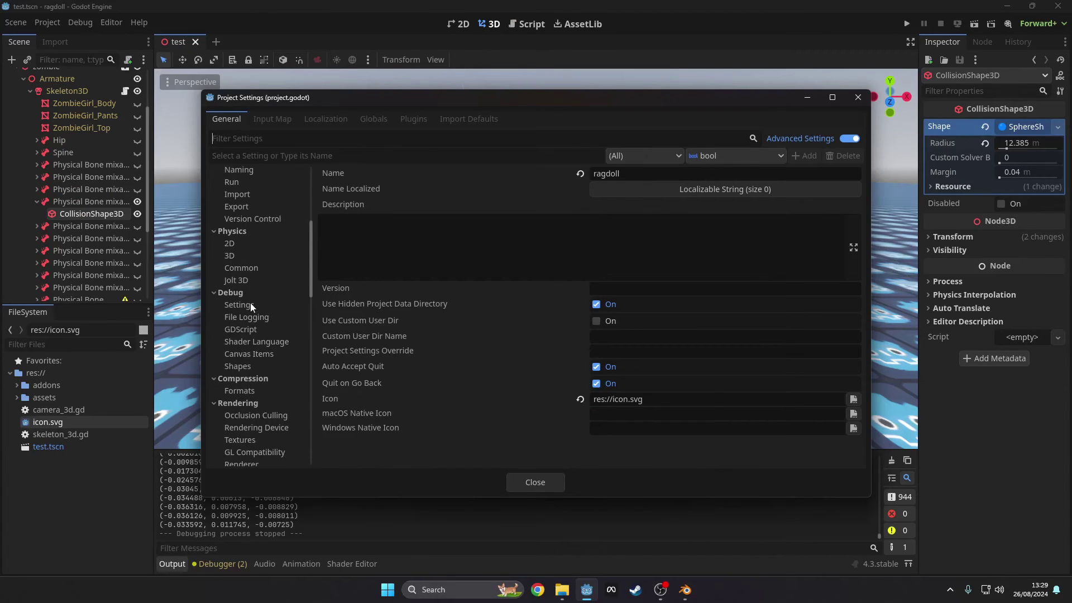
left_click(252, 267)
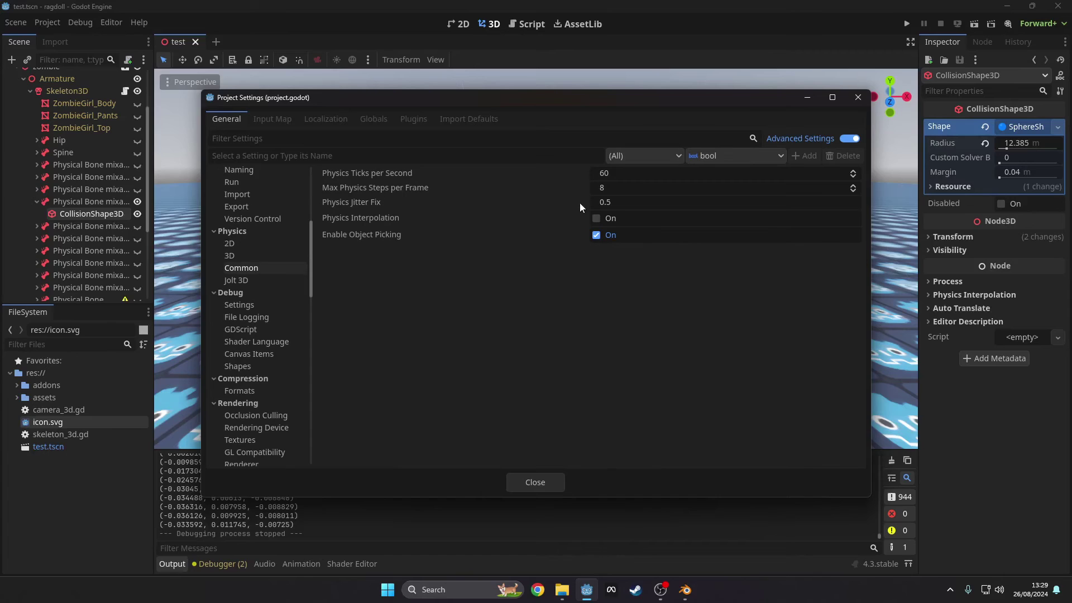
left_click(628, 173)
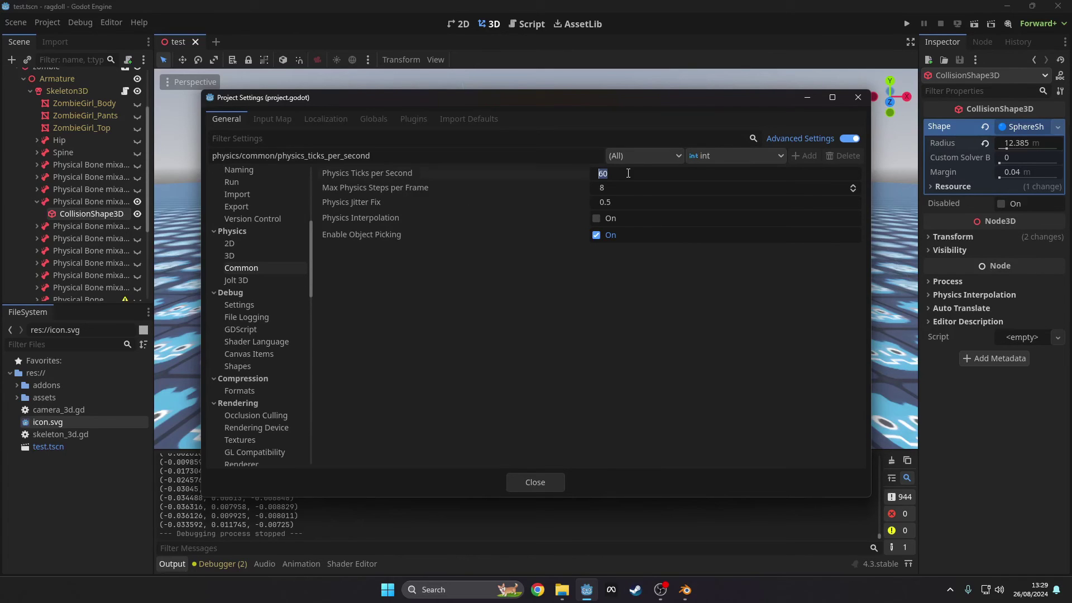
type("90")
key("Return")
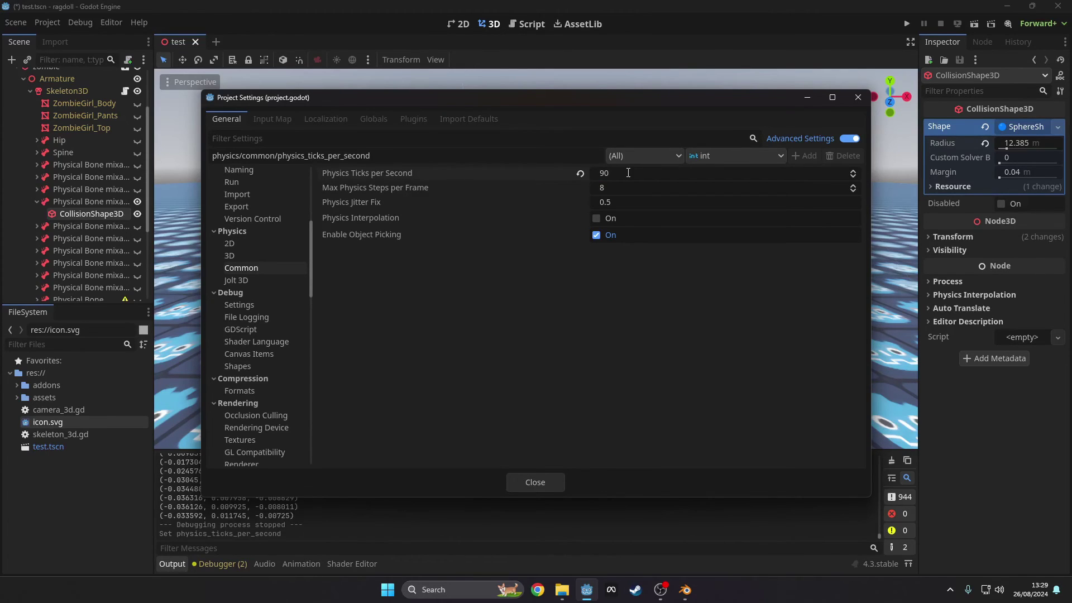
left_click(534, 482)
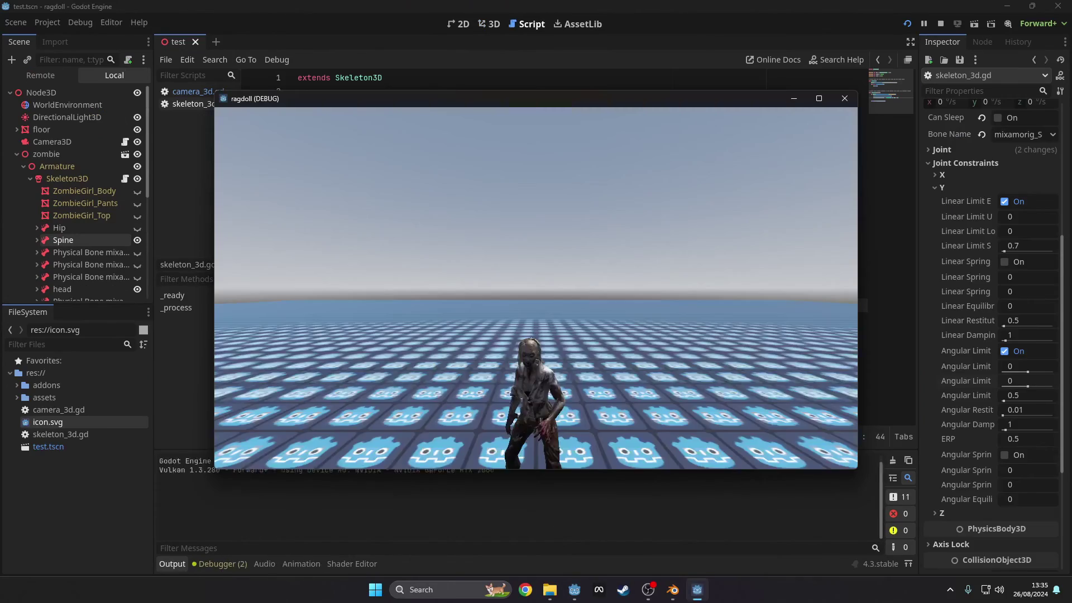